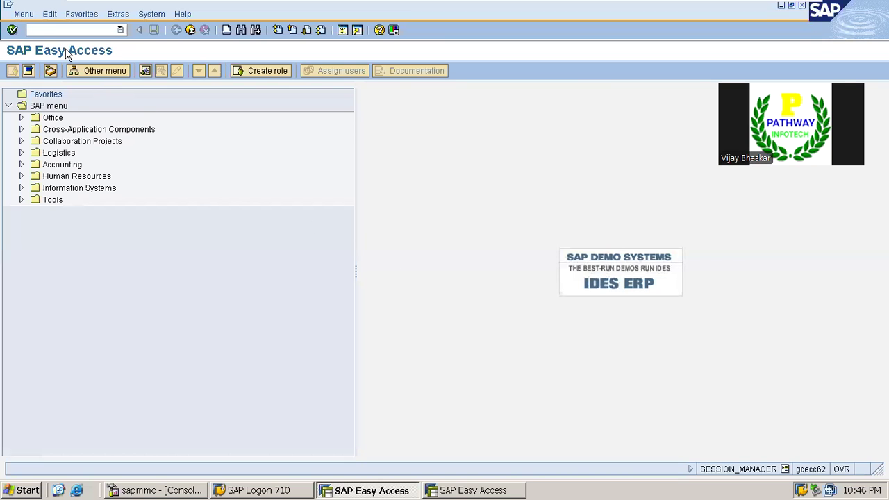
Run transaction spro and display the SAP Reference IMG
{"action": "type", "text": "spro"}
{"action": "key", "text": "Return"}
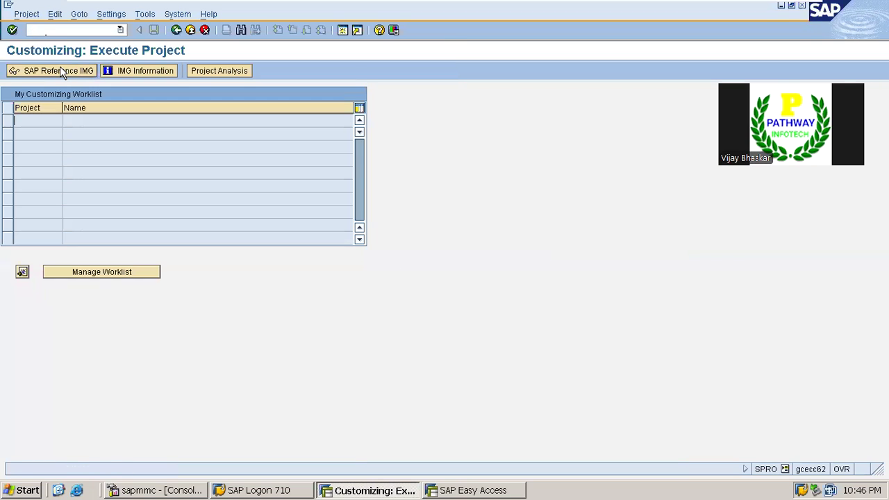
{"action": "left_click", "coordinate": [60, 67]}
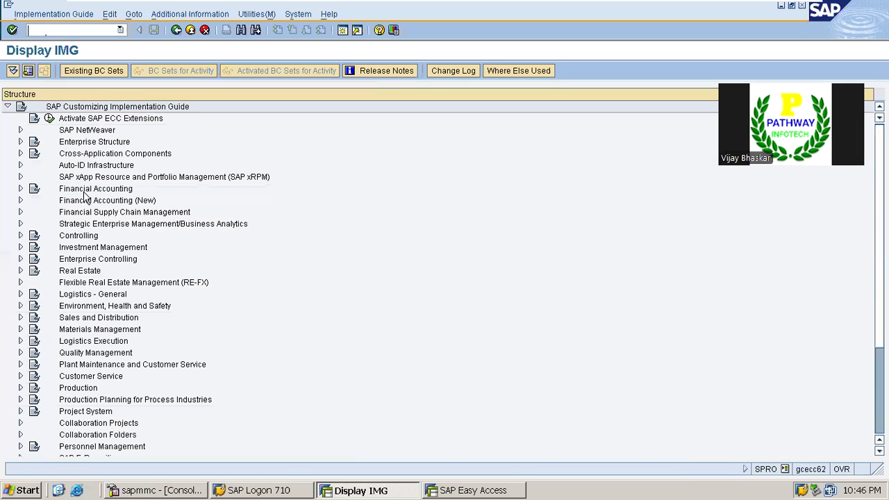
Expand Financial Accounting, Accounts Receivable and Accounts Payable, down to Customer Accounts in the implementation guide
{"action": "left_click", "coordinate": [81, 207]}
{"action": "left_click", "coordinate": [68, 195]}
{"action": "double_click", "coordinate": [69, 194]}
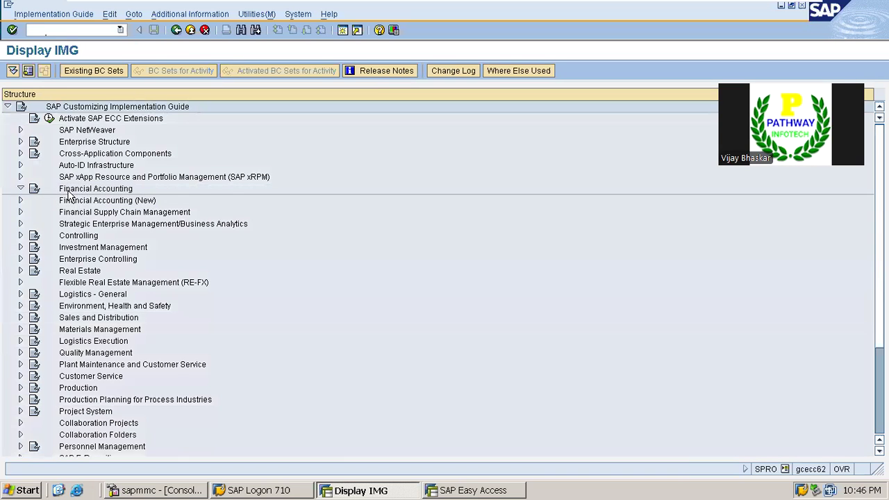
{"action": "key", "text": "Down"}
{"action": "key", "text": "Down"}
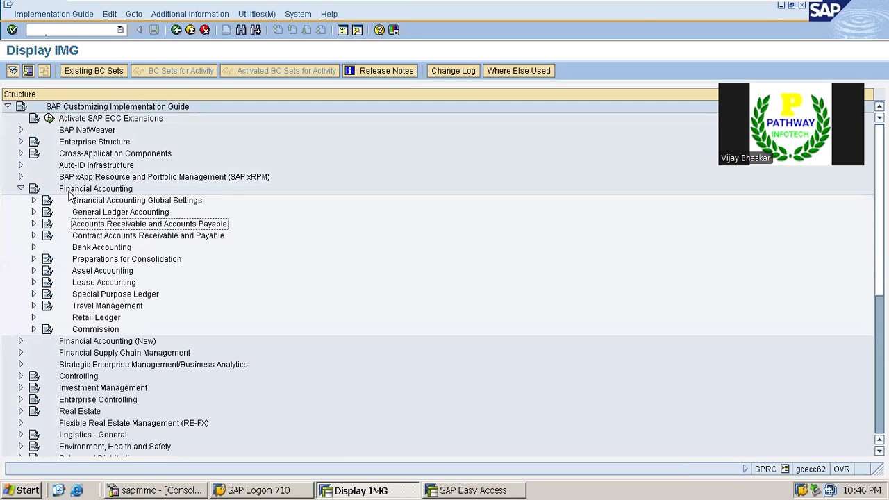
{"action": "key", "text": "Right"}
{"action": "key", "text": "Down"}
{"action": "key", "text": "Right"}
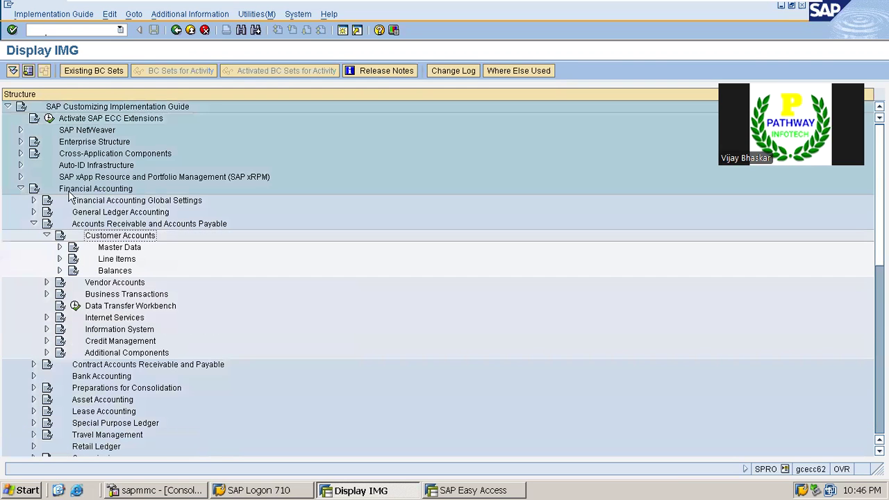
Expand Master Data and its Preparations for Creating Customer Master Data, and open Define Account Groups with Screen Layout (Customers)
{"action": "key", "text": "Down"}
{"action": "key", "text": "Right"}
{"action": "key", "text": "Down"}
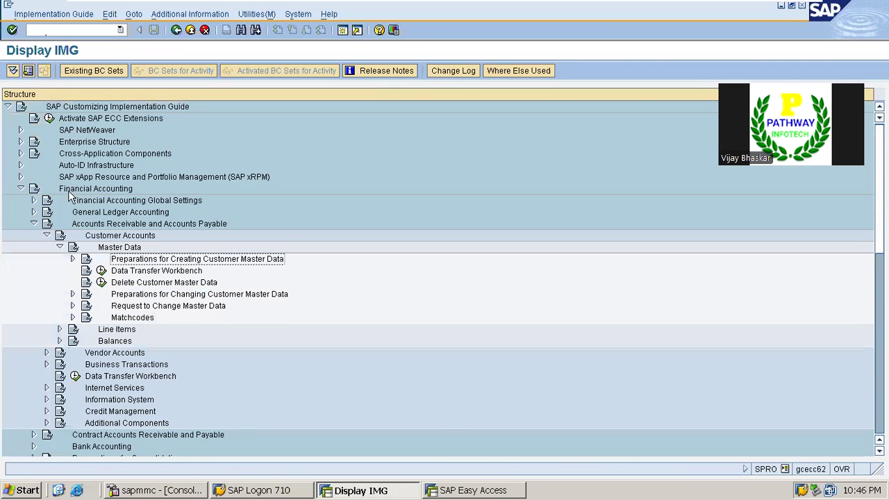
{"action": "key", "text": "Right"}
{"action": "key", "text": "Down"}
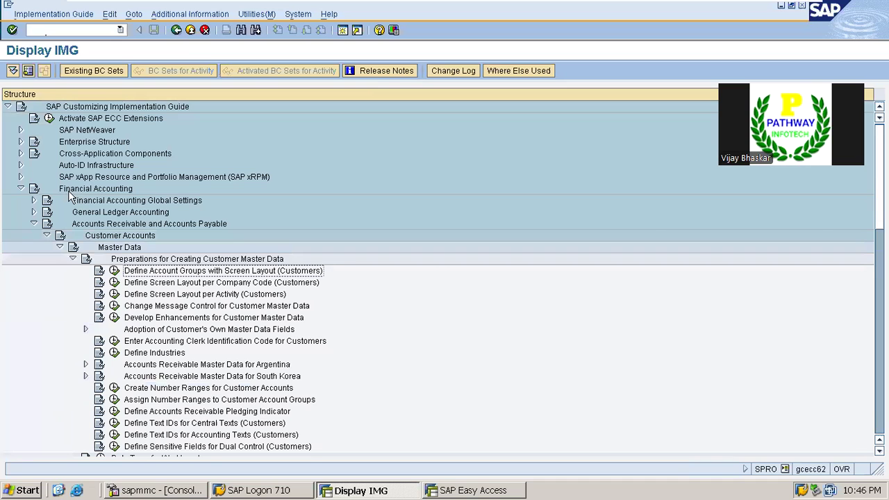
{"action": "key", "text": "Return"}
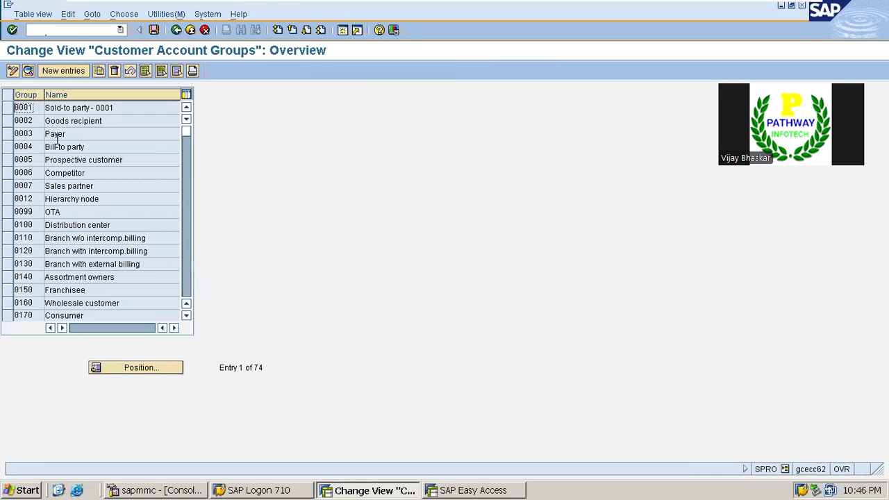
Open account group 0002 Goods recipient and examine the Address field status under its general data
{"action": "double_click", "coordinate": [38, 120]}
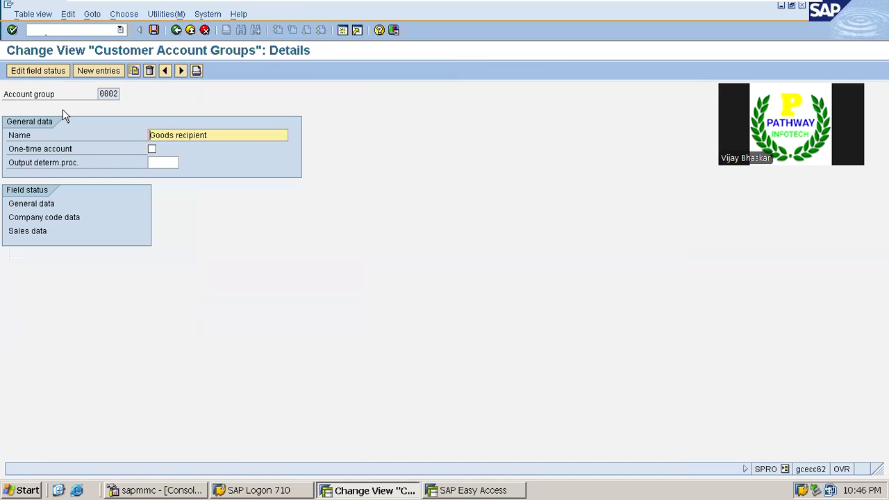
{"action": "double_click", "coordinate": [44, 206]}
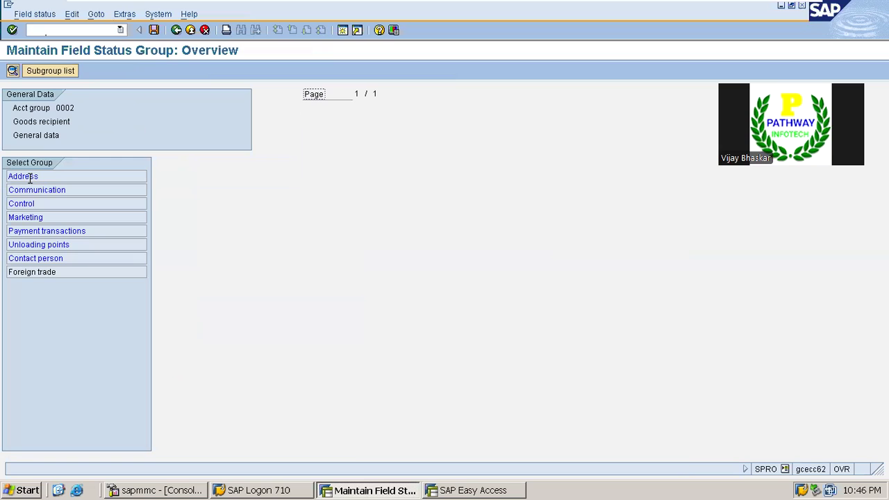
{"action": "double_click", "coordinate": [20, 176]}
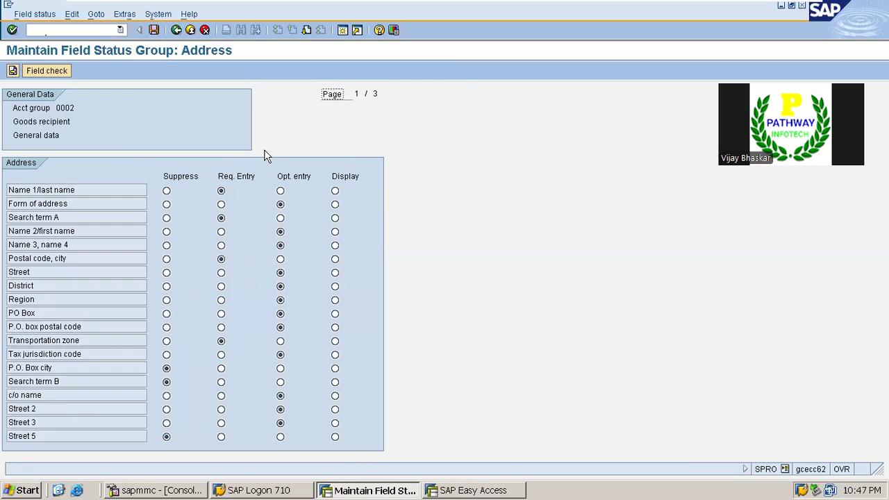
{"action": "left_click", "coordinate": [78, 109]}
{"action": "left_click", "coordinate": [41, 135]}
Switch to the second SAP session and start customer creation with transaction fd01
{"action": "left_click", "coordinate": [473, 491]}
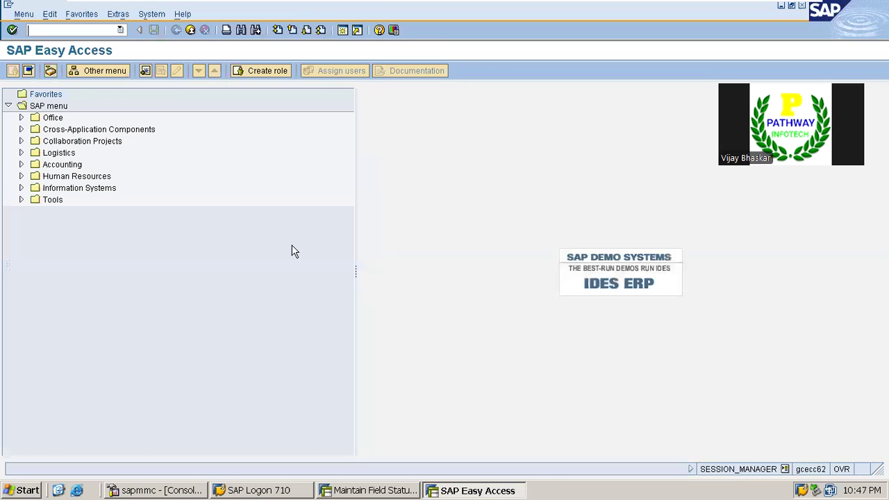
{"action": "type", "text": "x"}
{"action": "key", "text": "BackSpace"}
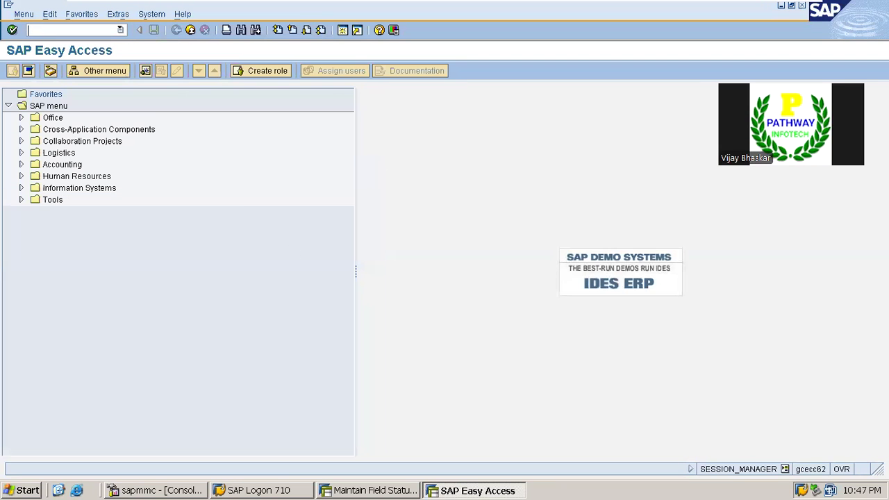
{"action": "type", "text": "fd01"}
{"action": "key", "text": "Return"}
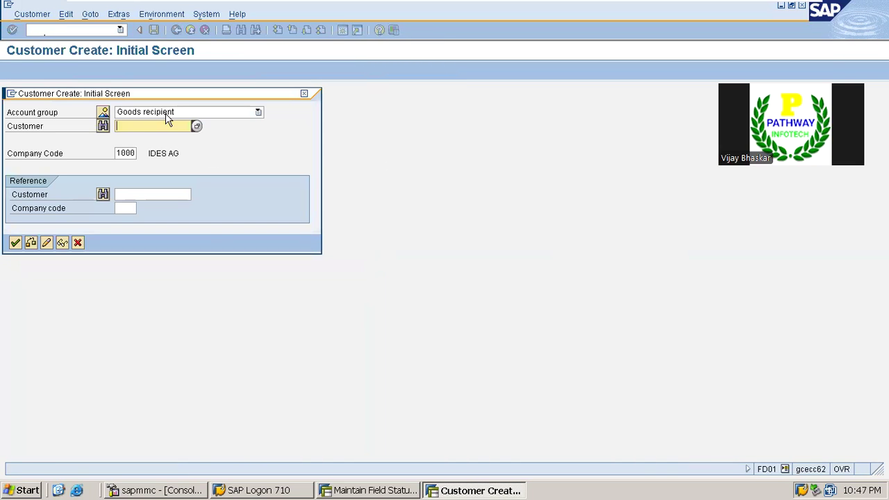
Return to the customizing session and leave the Address field status for the details of account group 0002
{"action": "key", "text": "alt+Tab"}
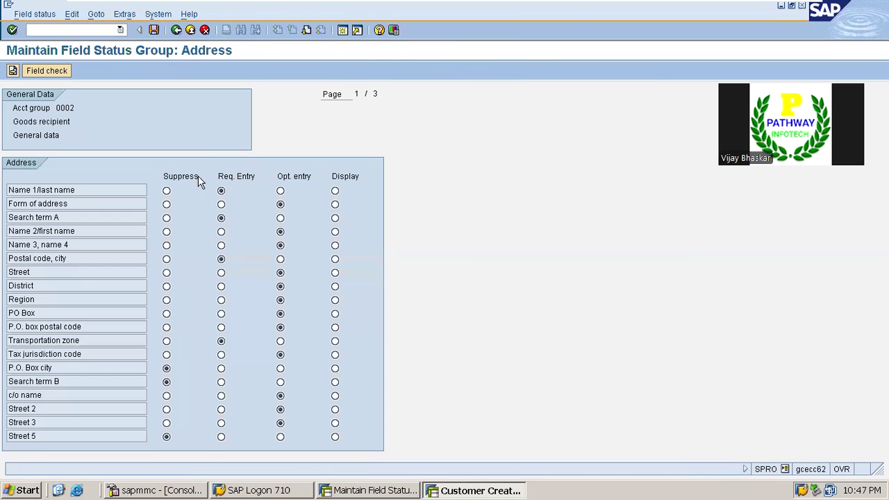
{"action": "left_click", "coordinate": [176, 30]}
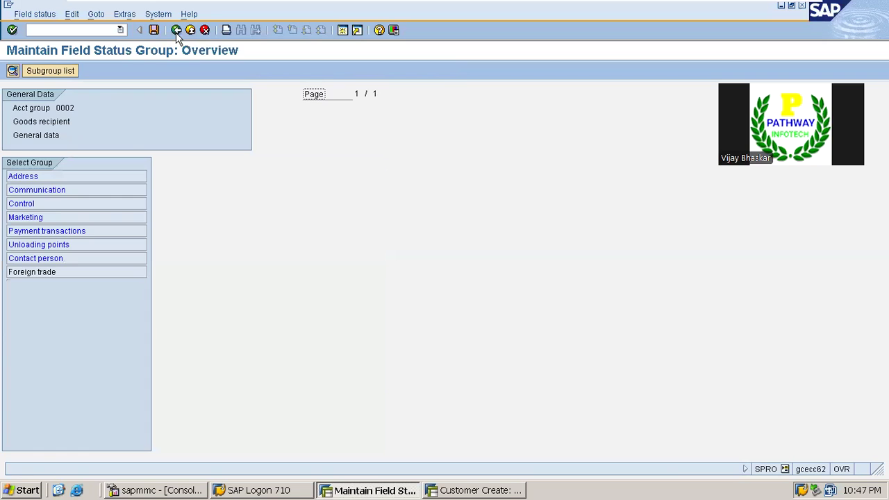
{"action": "left_click", "coordinate": [176, 30]}
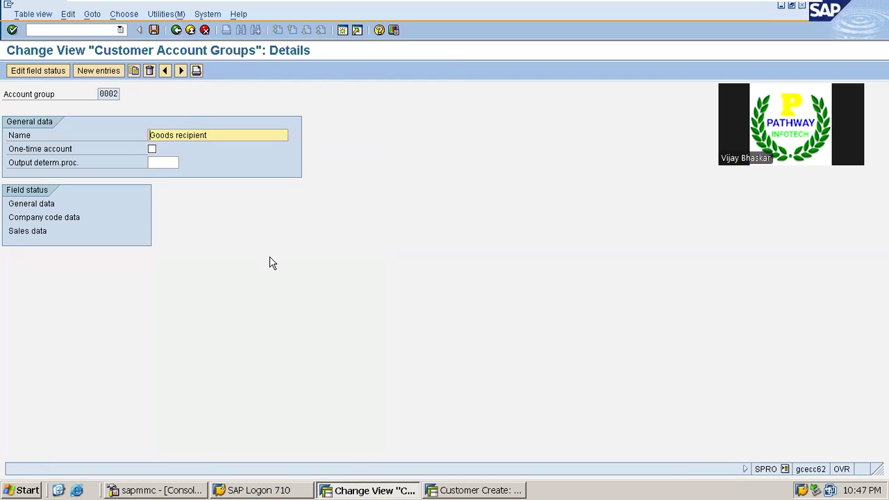
In the customer creation session, open the general data of a new Goods recipient customer and check the required address fields, including Transportation zone
{"action": "key", "text": "alt+Tab"}
{"action": "key", "text": "Return"}
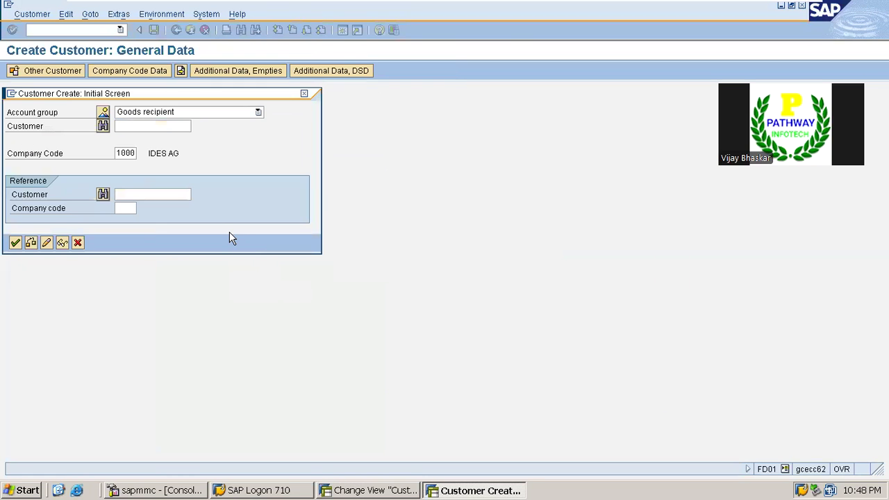
{"action": "key", "text": "Tab"}
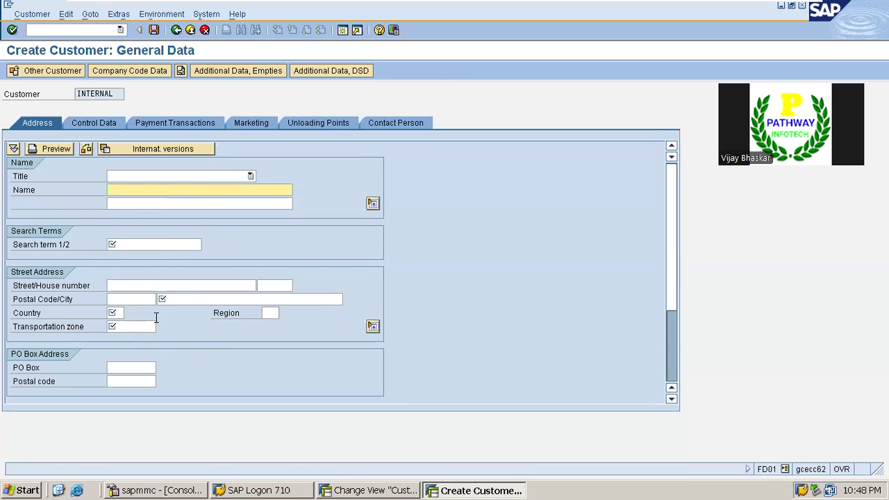
{"action": "left_click", "coordinate": [133, 299]}
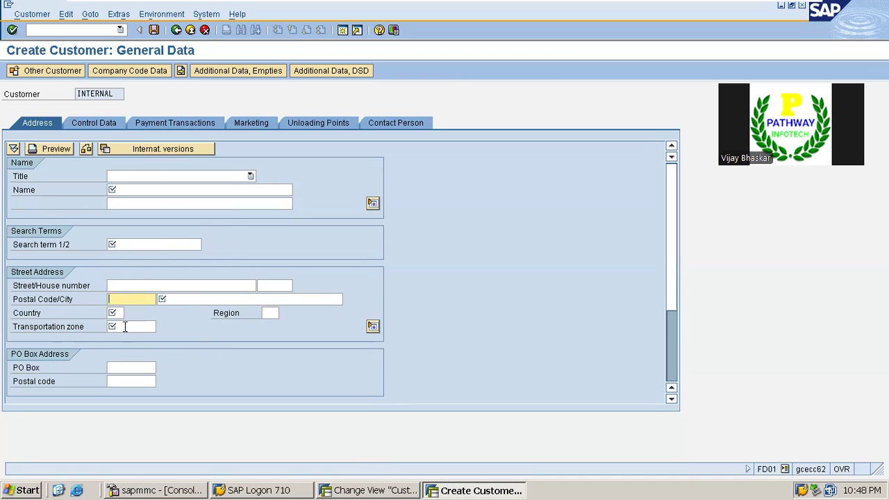
{"action": "left_click", "coordinate": [137, 326]}
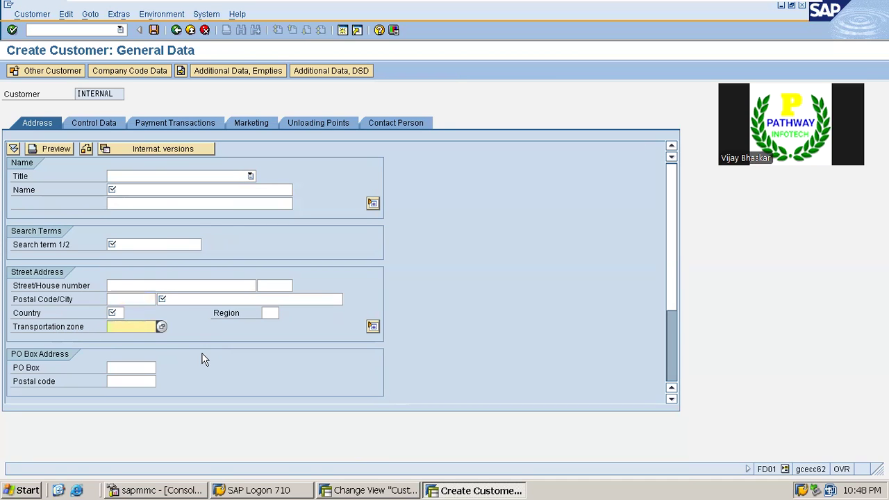
Set Transportation zone to optional entry in account group 0002's Address field status and save it under the proposed customizing request
{"action": "key", "text": "alt+Tab"}
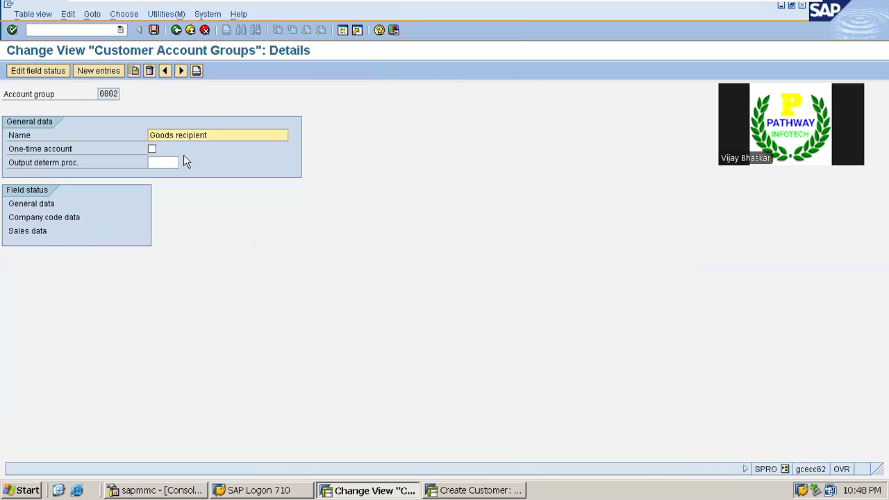
{"action": "double_click", "coordinate": [32, 205]}
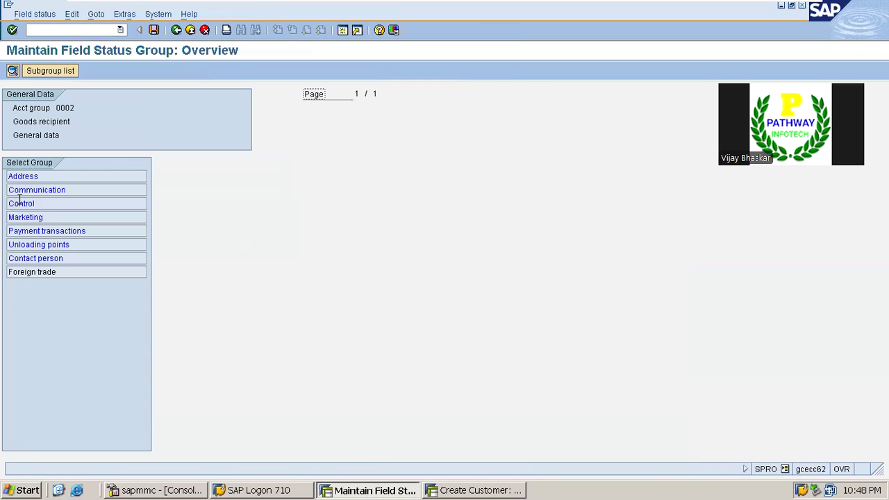
{"action": "double_click", "coordinate": [22, 177]}
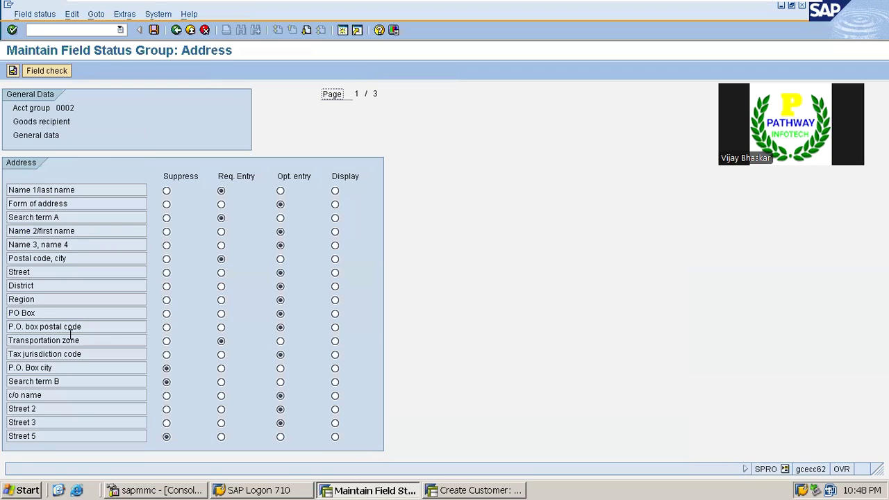
{"action": "left_click_drag", "start_coordinate": [88, 341], "coordinate": [8, 341]}
{"action": "left_click", "coordinate": [280, 341]}
{"action": "left_click", "coordinate": [154, 30]}
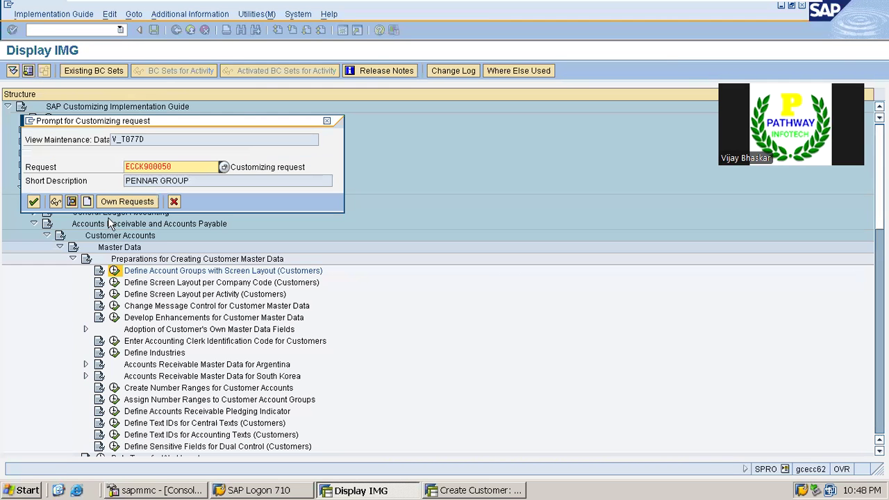
{"action": "left_click", "coordinate": [33, 202]}
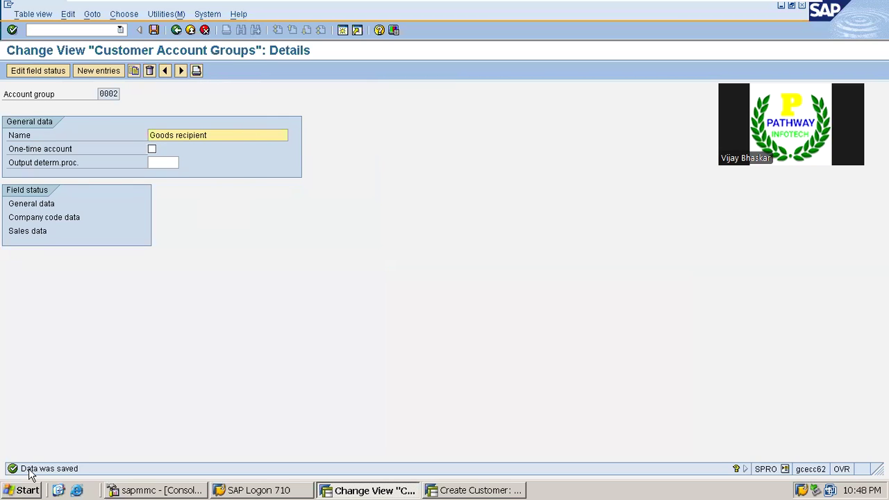
Discard the open customer in the creation session and start a new Goods recipient customer in company code 1000
{"action": "key", "text": "alt+Tab"}
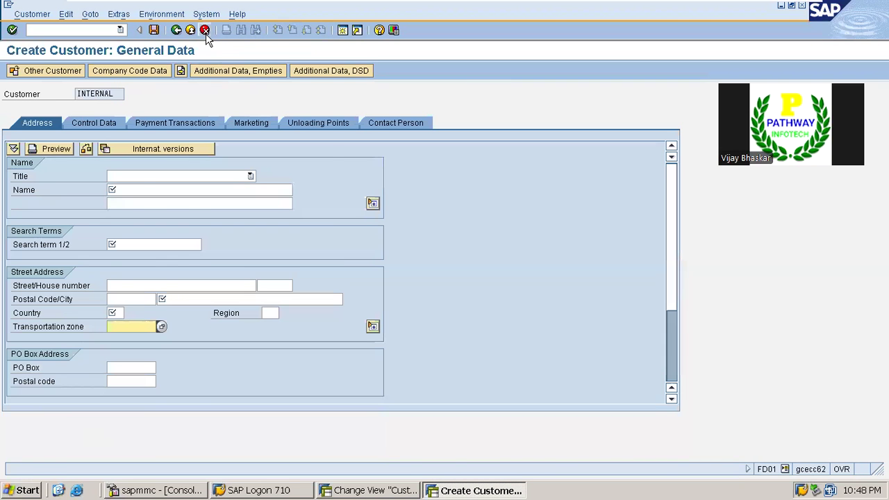
{"action": "left_click", "coordinate": [205, 30]}
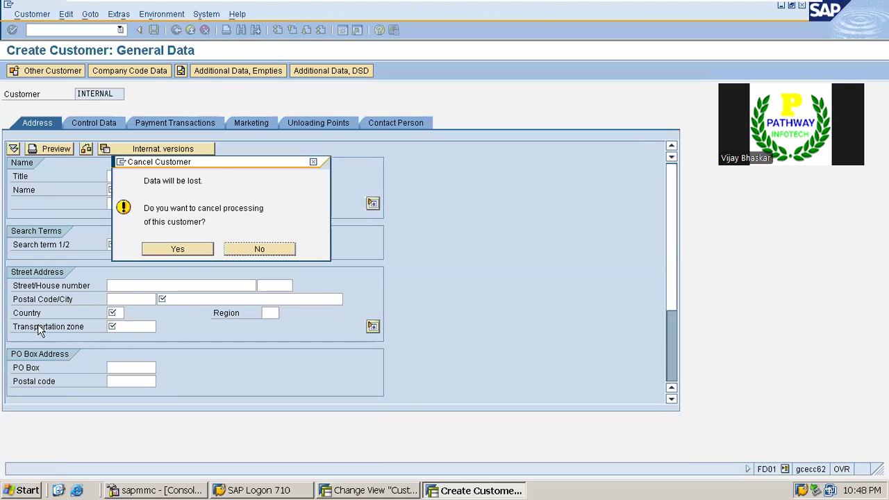
{"action": "left_click", "coordinate": [170, 250]}
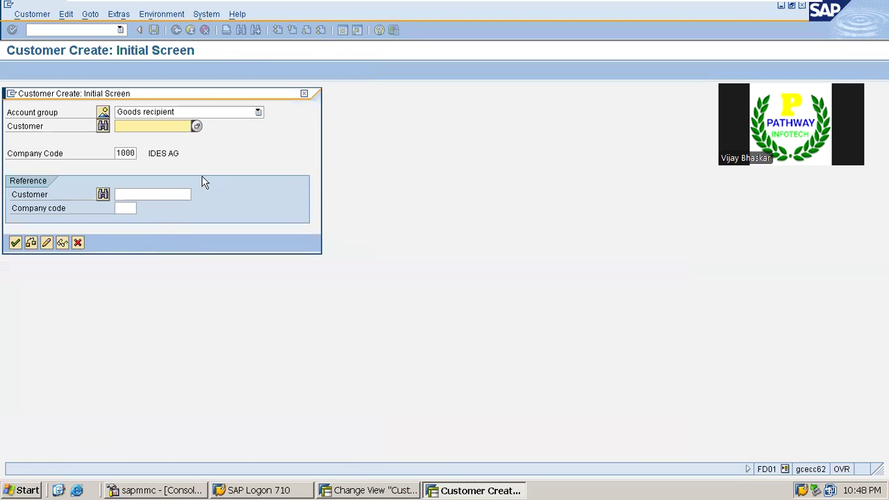
{"action": "key", "text": "Return"}
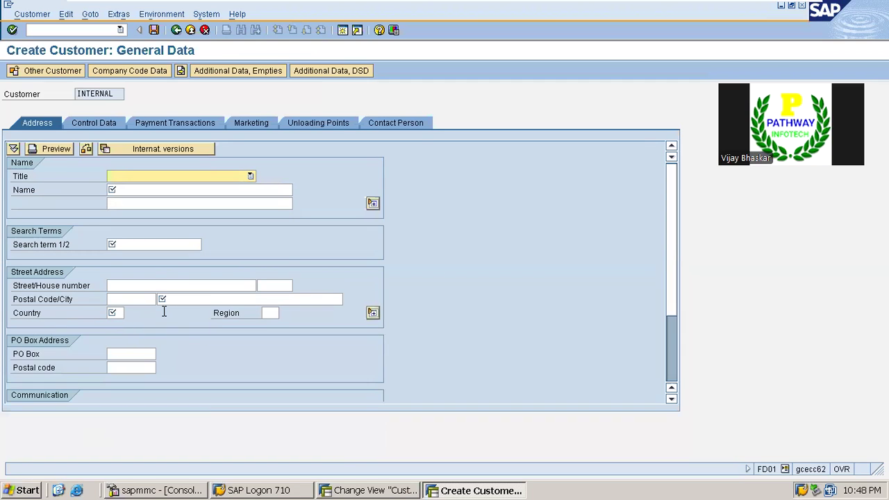
Enter Samsung Group as the customer's name and Samsung as the search term
{"action": "left_click", "coordinate": [118, 189]}
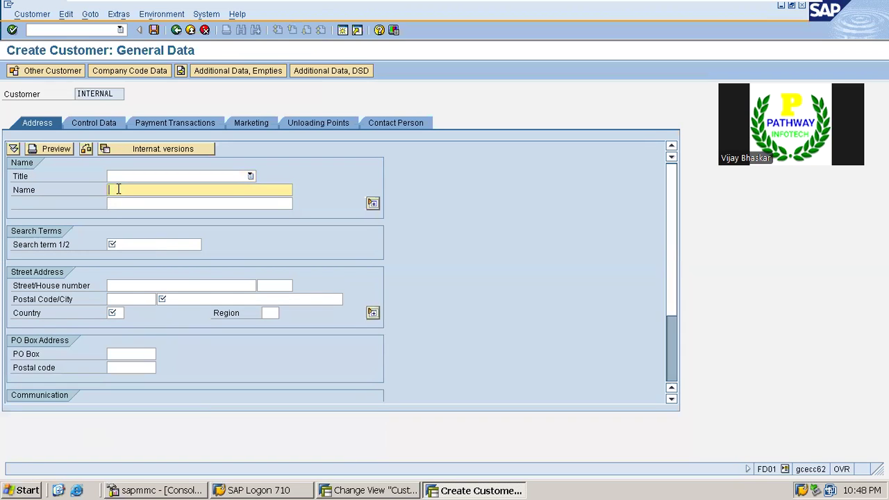
{"action": "type", "text": "Samsung Group"}
{"action": "key", "text": "Tab"}
{"action": "key", "text": "Tab"}
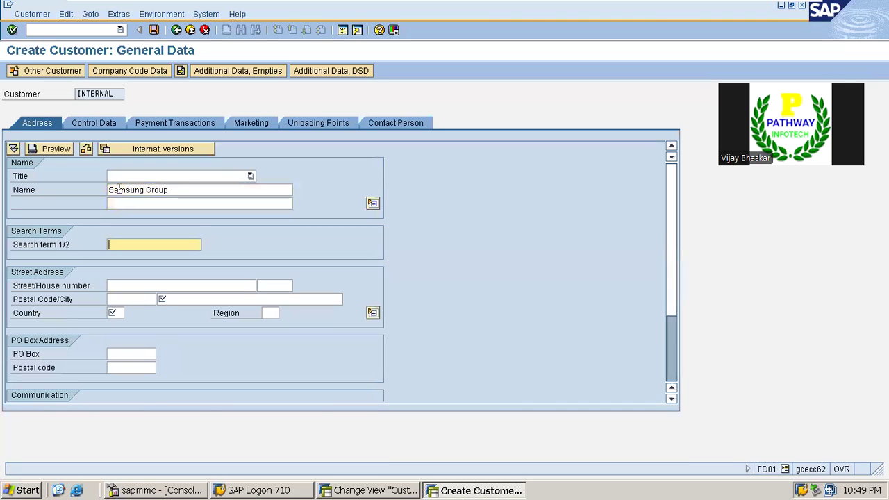
{"action": "type", "text": "Samsun"}
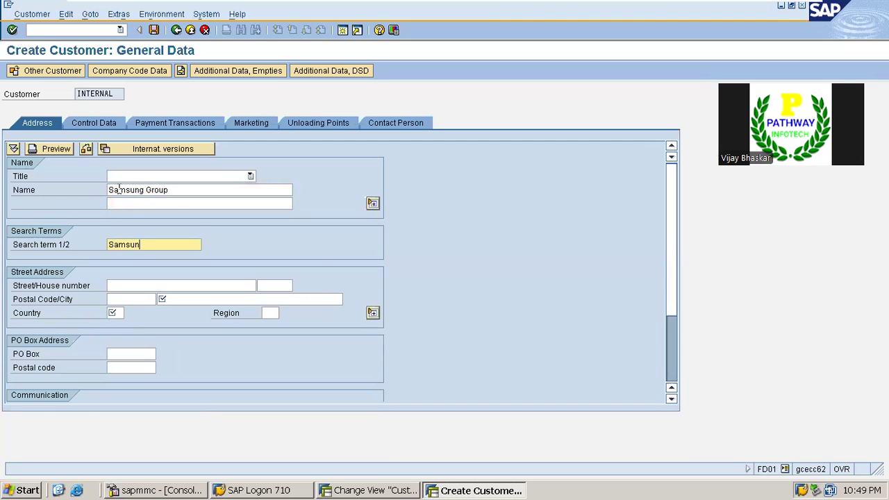
{"action": "type", "text": "g"}
{"action": "key", "text": "Tab"}
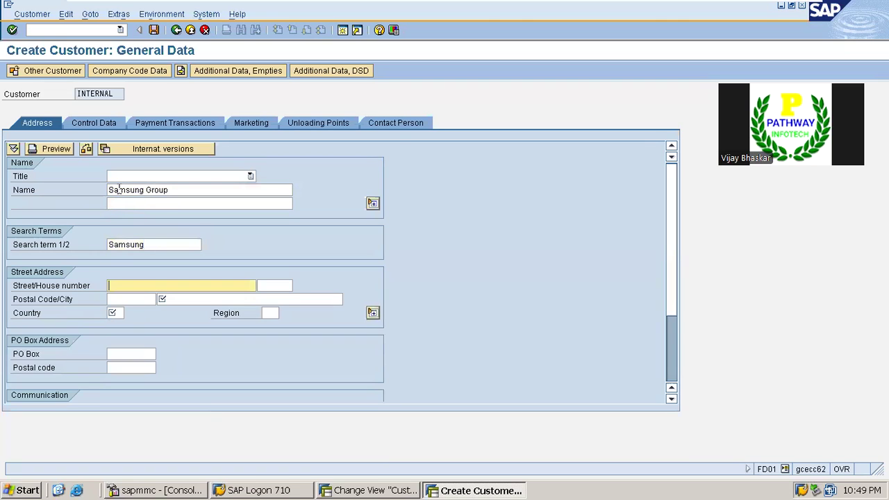
Enter the customer's street and house number in the street address
{"action": "type", "text": "Main STreet"}
{"action": "key", "text": "Tab"}
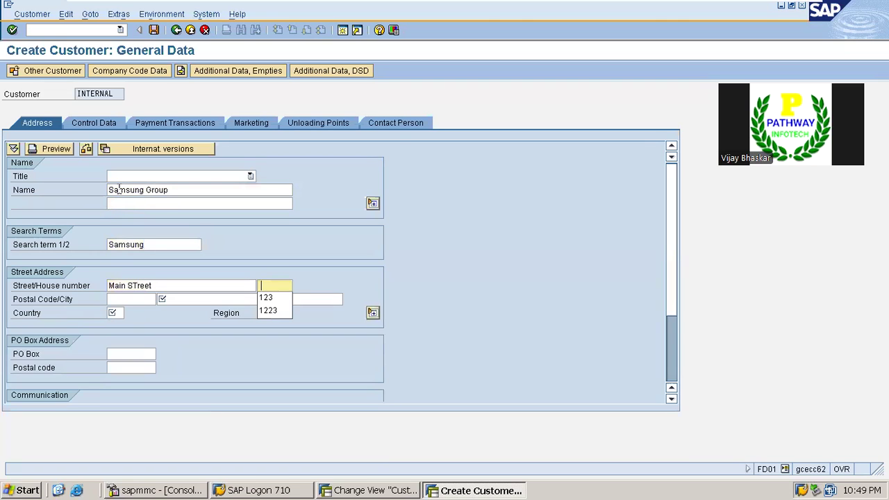
{"action": "key", "text": "Down"}
{"action": "key", "text": "Return"}
{"action": "key", "text": "Tab"}
Fill in the customer's postal code and city, set the country to IN, and confirm the address data
{"action": "key", "text": "Down"}
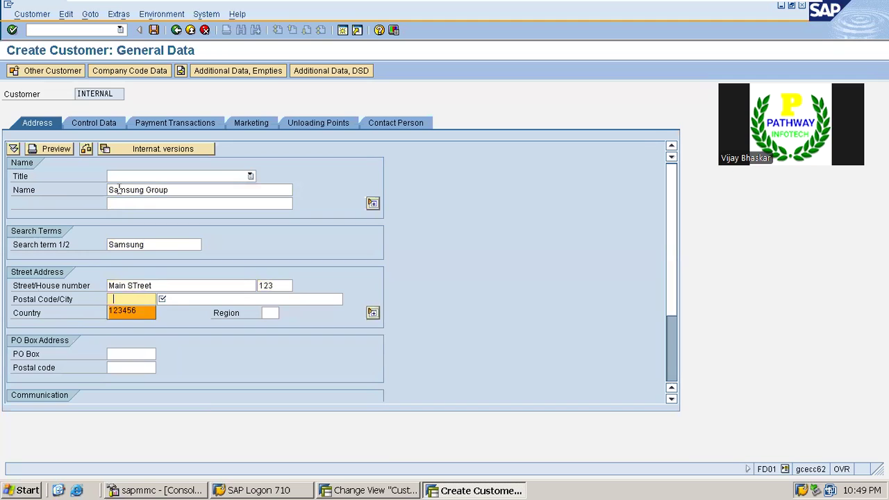
{"action": "key", "text": "Return"}
{"action": "key", "text": "Tab"}
{"action": "key", "text": "Down"}
{"action": "key", "text": "Return"}
{"action": "key", "text": "Tab"}
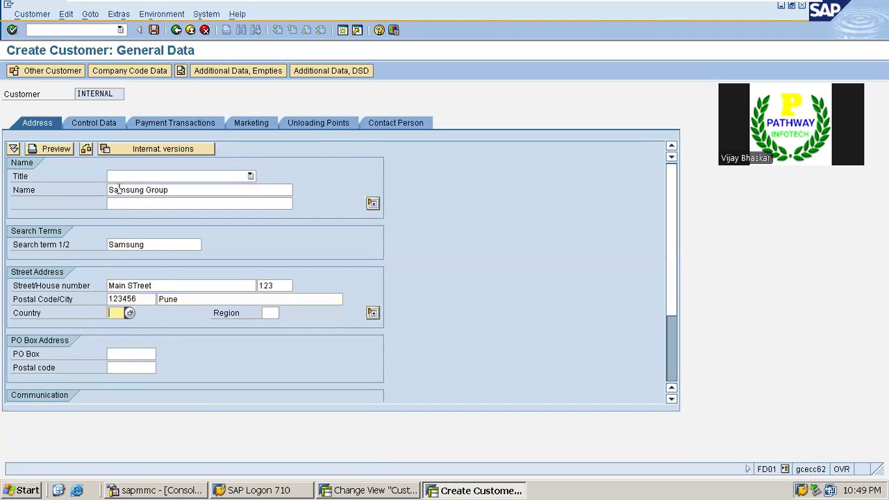
{"action": "key", "text": "Down"}
{"action": "key", "text": "Return"}
{"action": "key", "text": "Return"}
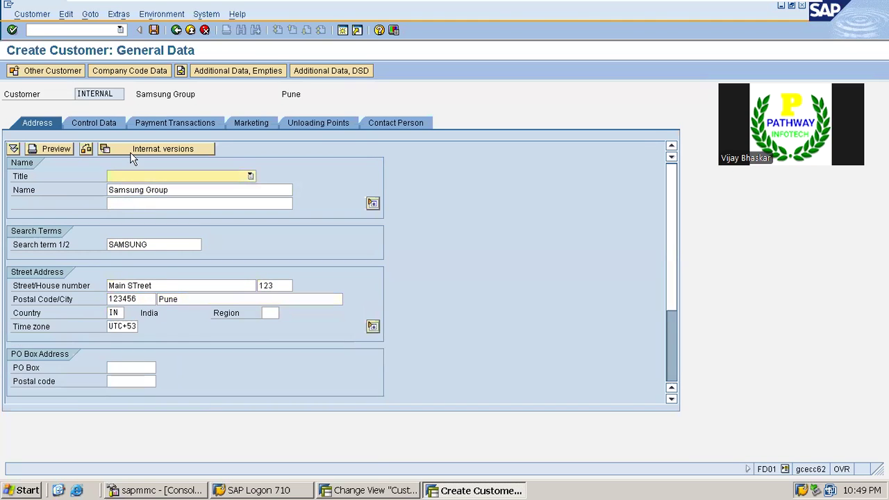
Open the customer's company code data and check whether the Recon. account and Head office fields are mandatory
{"action": "left_click", "coordinate": [125, 71]}
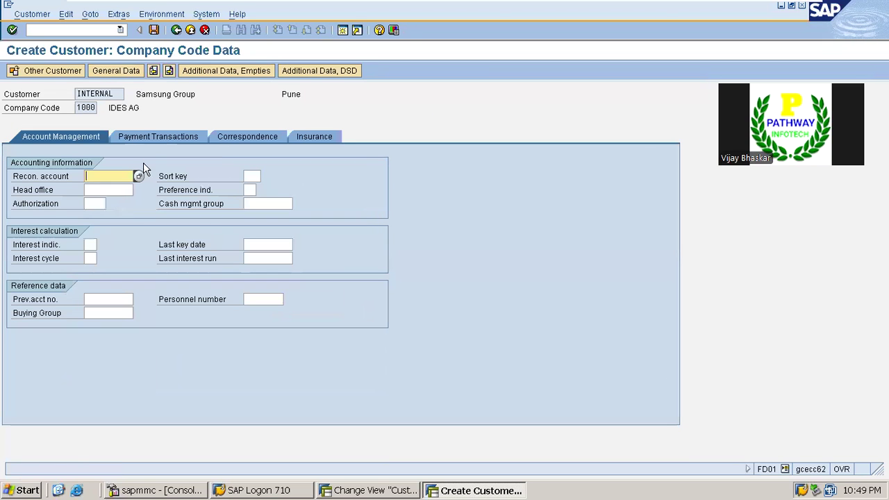
{"action": "left_click", "coordinate": [116, 188]}
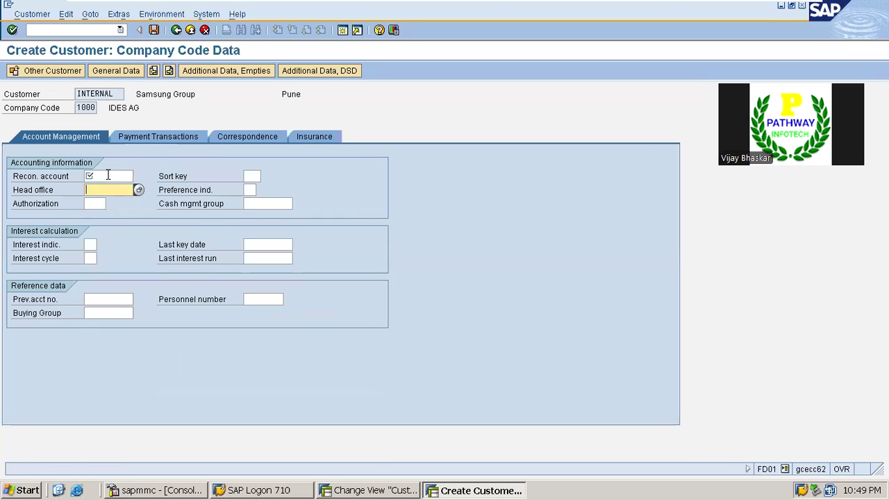
{"action": "left_click", "coordinate": [108, 176]}
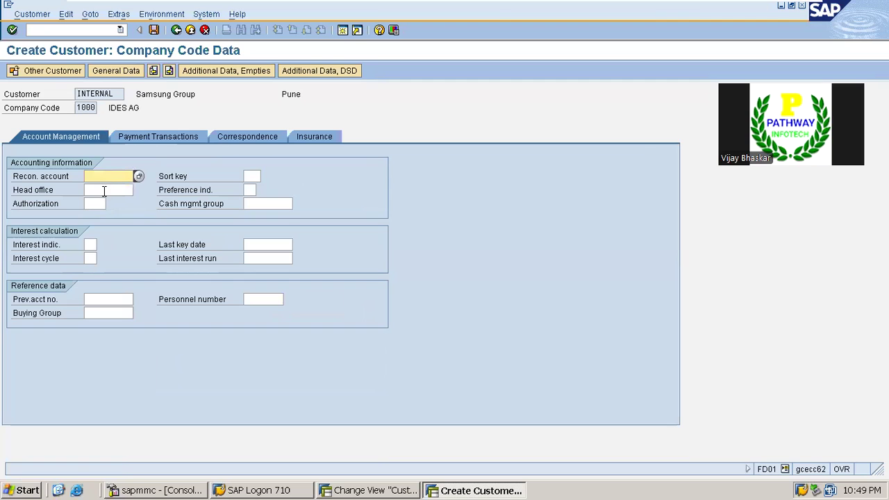
{"action": "left_click", "coordinate": [104, 190]}
In the account group 0002 session, open the company code data's Account management field status and check the Reconciliation account setting
{"action": "key", "text": "alt+Tab"}
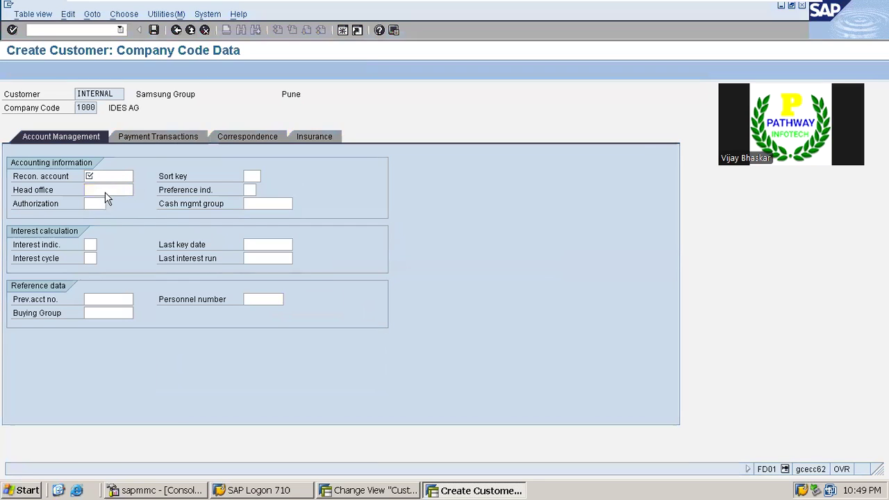
{"action": "double_click", "coordinate": [50, 218]}
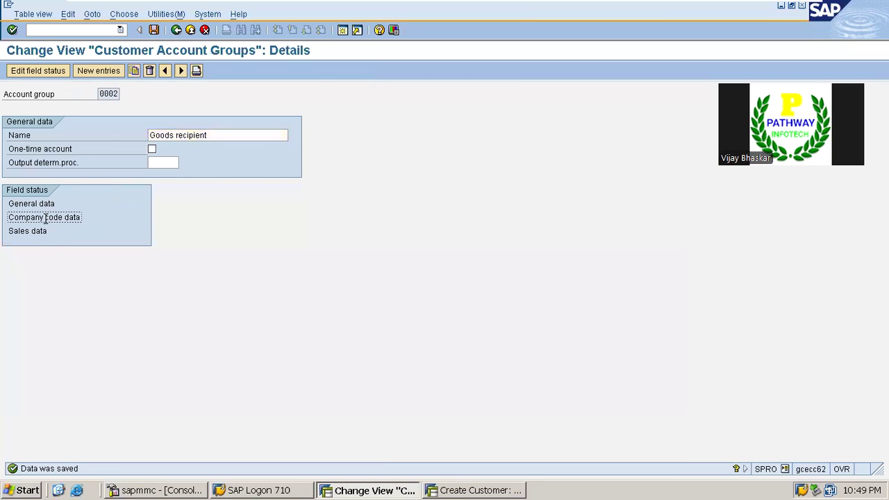
{"action": "double_click", "coordinate": [46, 176]}
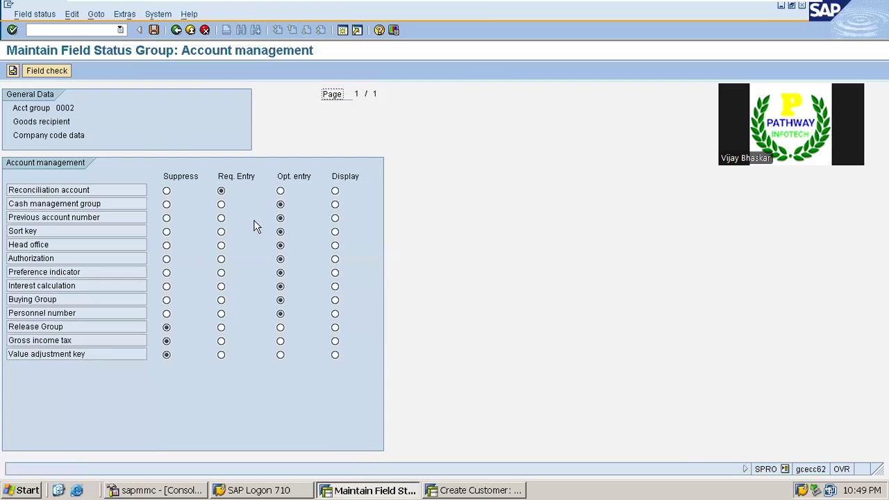
Back in the customer creation session, enter reconciliation account 144006 and save the customer
{"action": "key", "text": "alt+Tab"}
{"action": "key", "text": "shift+Tab"}
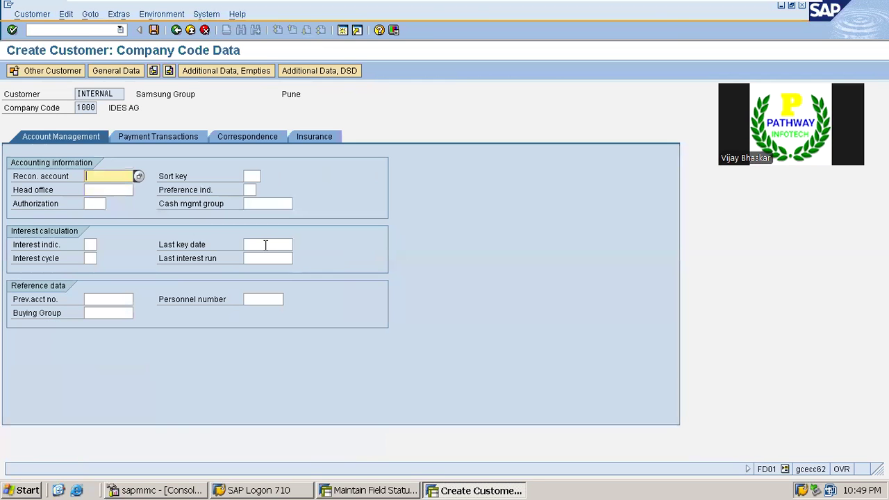
{"action": "type", "text": "1"}
{"action": "key", "text": "Down"}
{"action": "key", "text": "Return"}
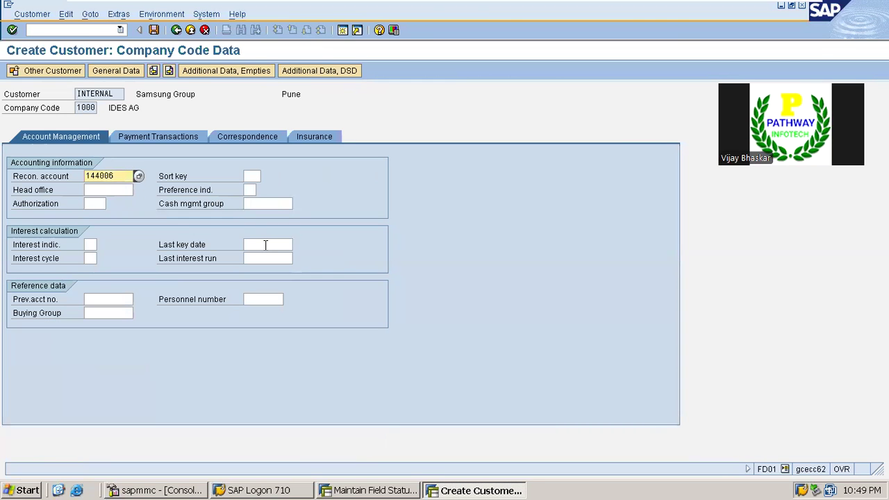
{"action": "key", "text": "ctrl+s"}
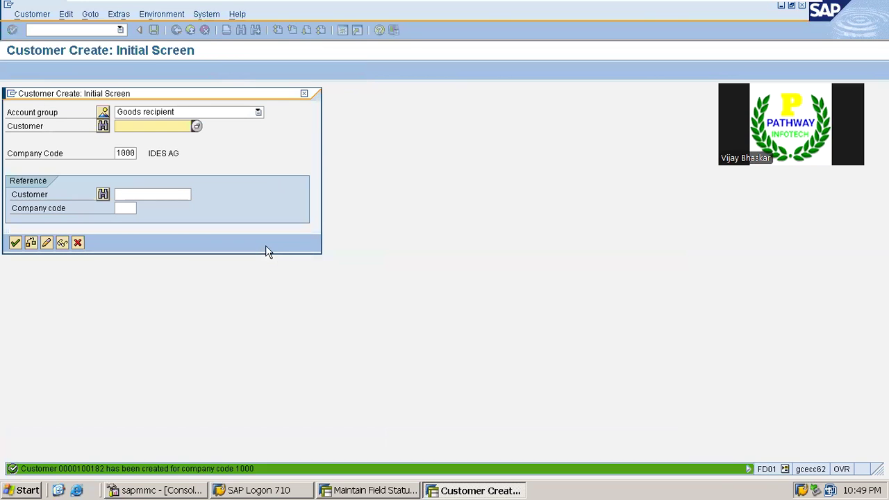
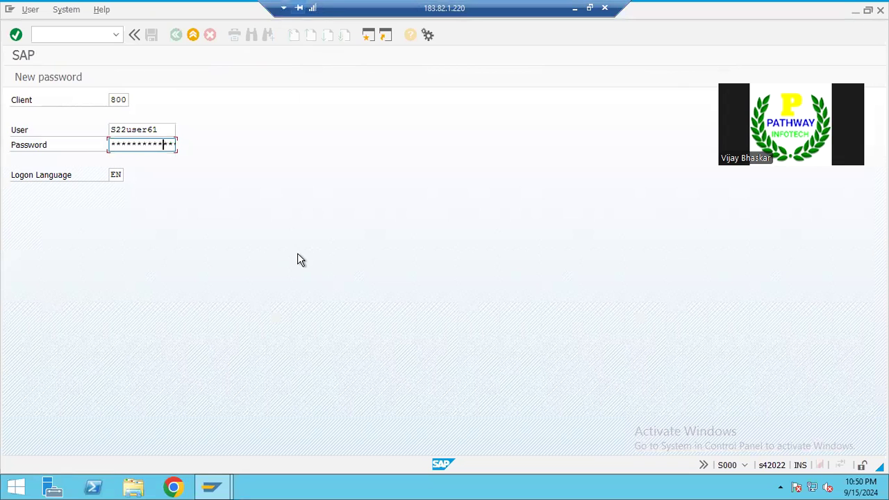
Log on to client 800 of the S/4HANA system and open the SAP Reference IMG through transaction SPRO
{"action": "key", "text": "Return"}
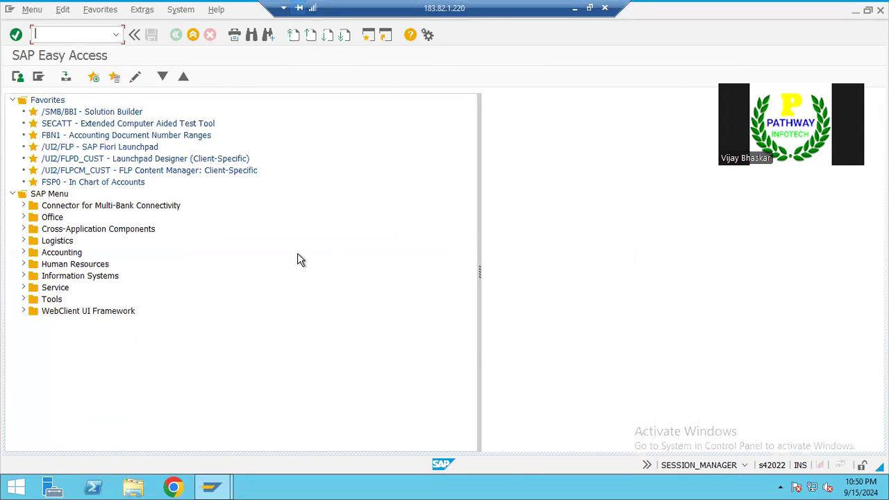
{"action": "type", "text": "spro"}
{"action": "key", "text": "Return"}
{"action": "left_click", "coordinate": [65, 79]}
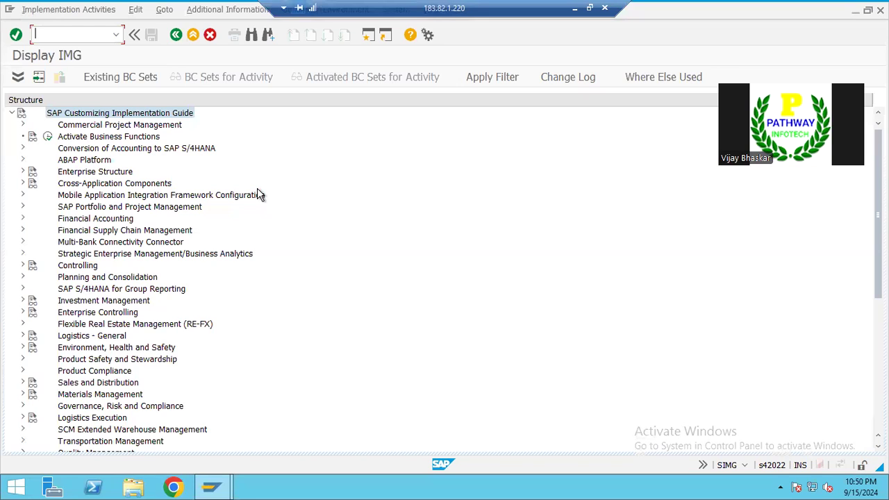
Expand Cross-Application Components in the implementation guide and go to the SAP Business Partner node
{"action": "left_click", "coordinate": [80, 184]}
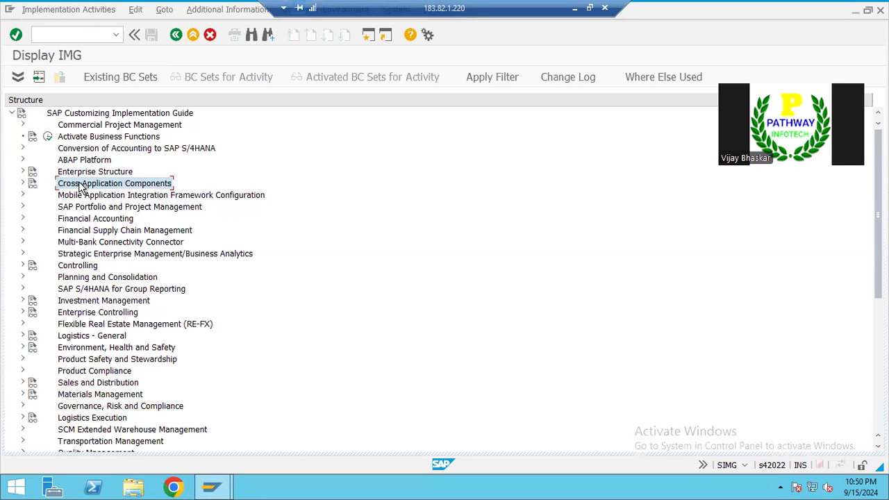
{"action": "double_click", "coordinate": [80, 184]}
{"action": "key", "text": "Down"}
{"action": "key", "text": "Down"}
{"action": "key", "text": "Down"}
{"action": "key", "text": "Down"}
{"action": "key", "text": "Down"}
{"action": "key", "text": "Down"}
{"action": "key", "text": "Down"}
{"action": "key", "text": "Down"}
{"action": "key", "text": "Down"}
{"action": "key", "text": "Down"}
{"action": "key", "text": "Down"}
{"action": "key", "text": "Down"}
{"action": "key", "text": "Down"}
{"action": "key", "text": "Down"}
{"action": "key", "text": "Down"}
{"action": "key", "text": "Down"}
{"action": "key", "text": "Down"}
{"action": "key", "text": "Down"}
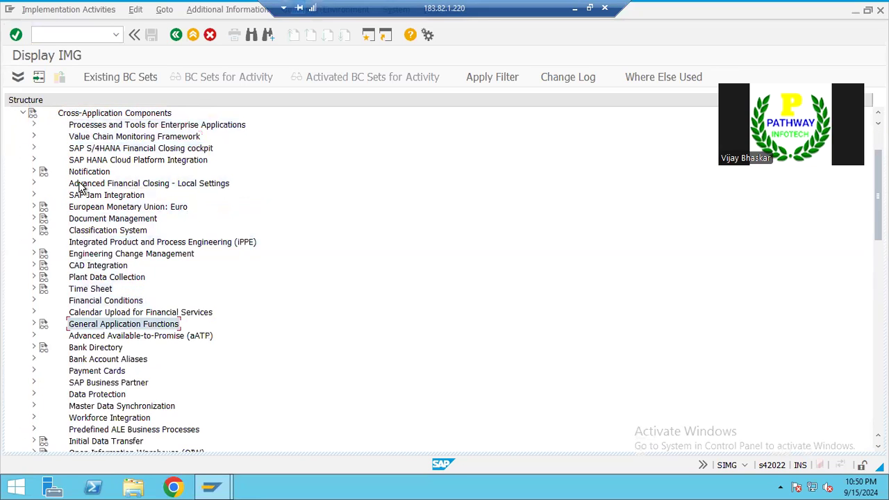
{"action": "key", "text": "Down"}
{"action": "key", "text": "Down"}
{"action": "key", "text": "Down"}
{"action": "key", "text": "Down"}
{"action": "key", "text": "Down"}
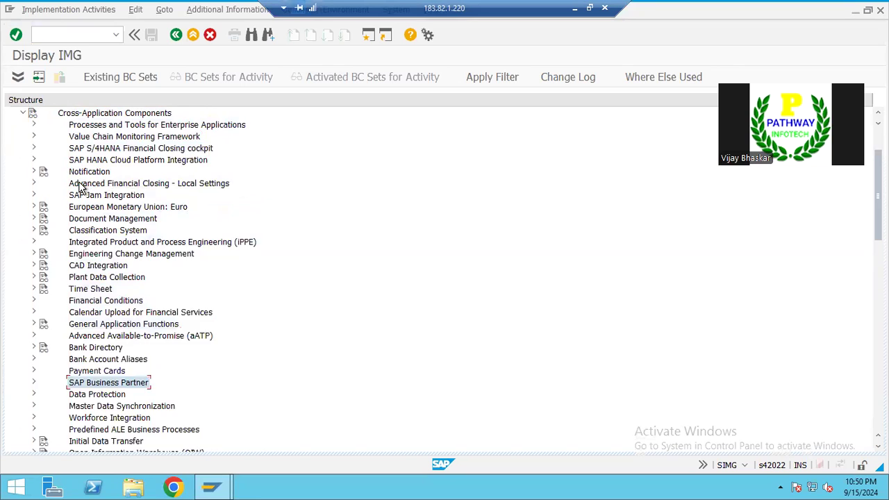
Expand SAP Business Partner, Business Partner and Basic Settings down to the Field Groupings activities
{"action": "key", "text": "Right"}
{"action": "key", "text": "Down"}
{"action": "key", "text": "Right"}
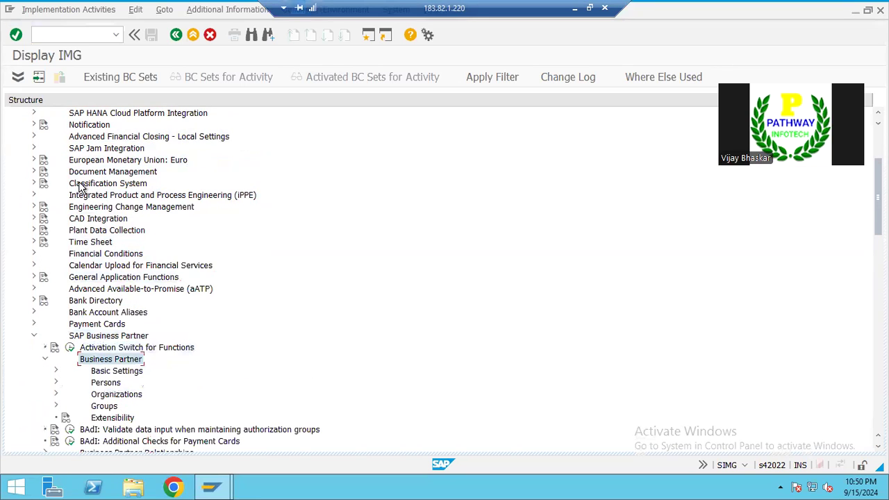
{"action": "key", "text": "Down"}
{"action": "key", "text": "Right"}
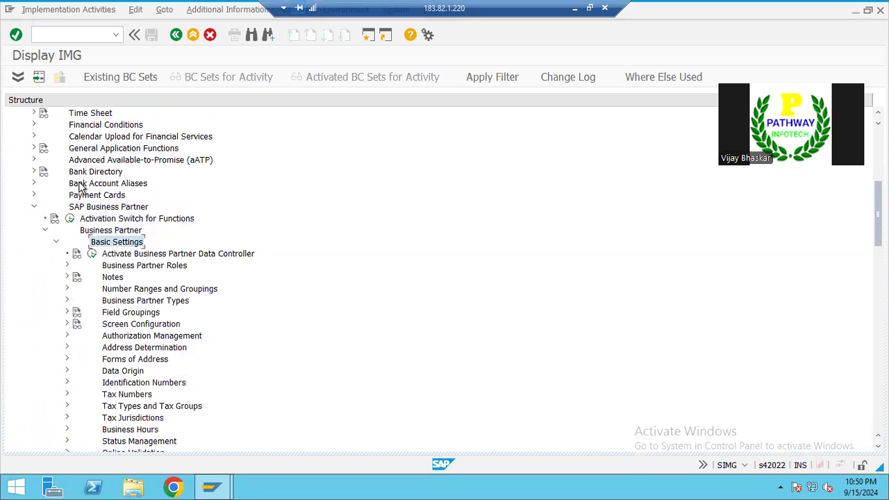
{"action": "key", "text": "Down"}
{"action": "key", "text": "Down"}
{"action": "key", "text": "Down"}
{"action": "key", "text": "Down"}
{"action": "key", "text": "Down"}
{"action": "key", "text": "Down"}
{"action": "key", "text": "Right"}
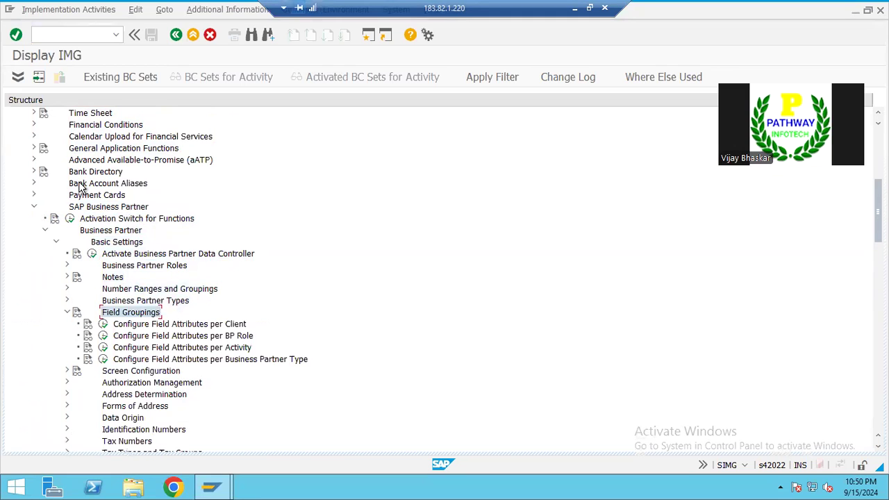
Open Configure Field Attributes per BP Role with the activity for role categories 0001-3500
{"action": "key", "text": "Down"}
{"action": "key", "text": "Down"}
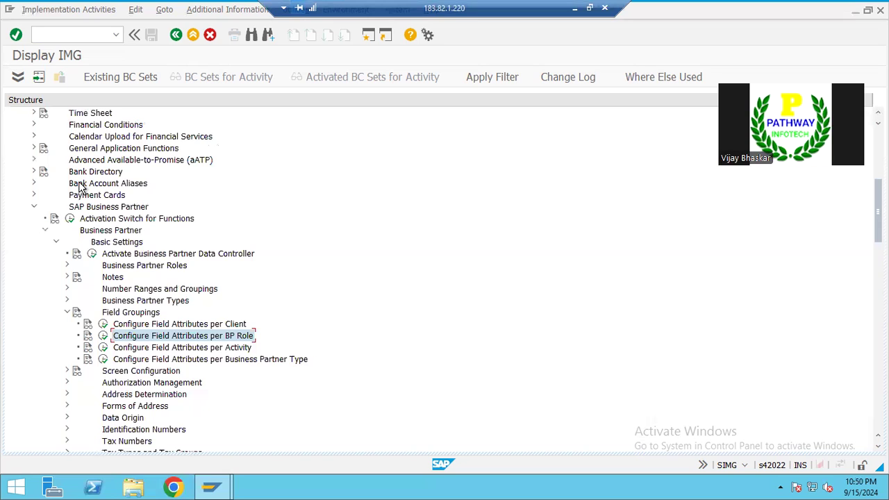
{"action": "key", "text": "Left"}
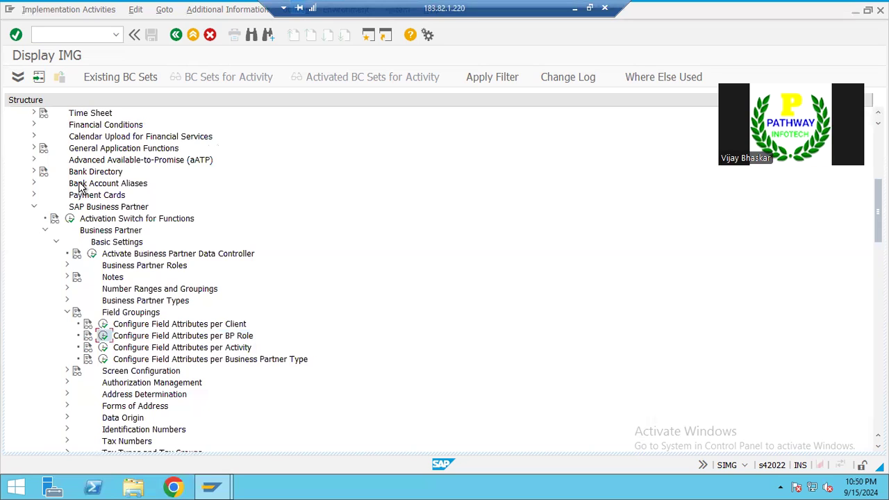
{"action": "key", "text": "Return"}
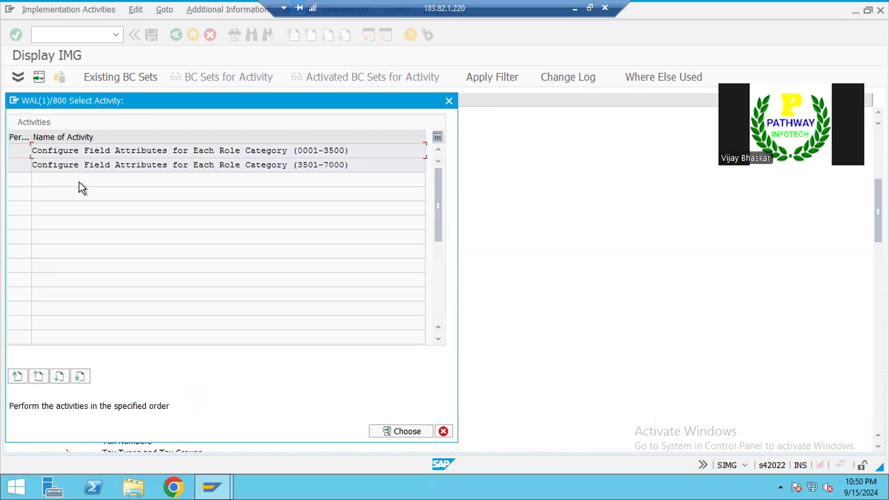
{"action": "double_click", "coordinate": [150, 151]}
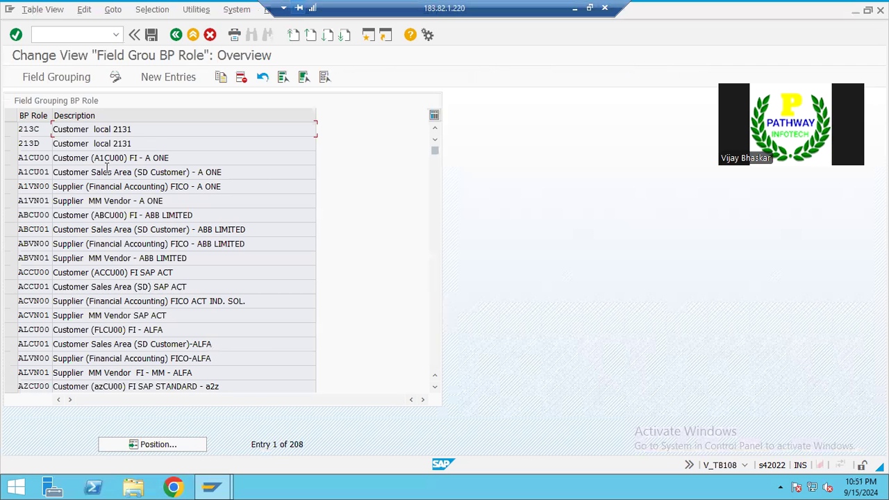
Position the BP role list on FLCU00 and open the field grouping of that customer role
{"action": "left_click", "coordinate": [163, 445]}
{"action": "type", "text": "FLC"}
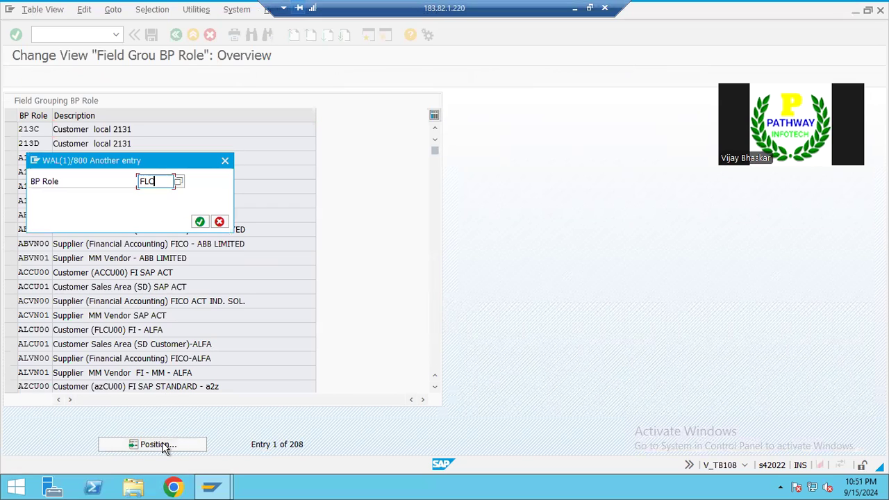
{"action": "key", "text": "Down"}
{"action": "key", "text": "Return"}
{"action": "key", "text": "Return"}
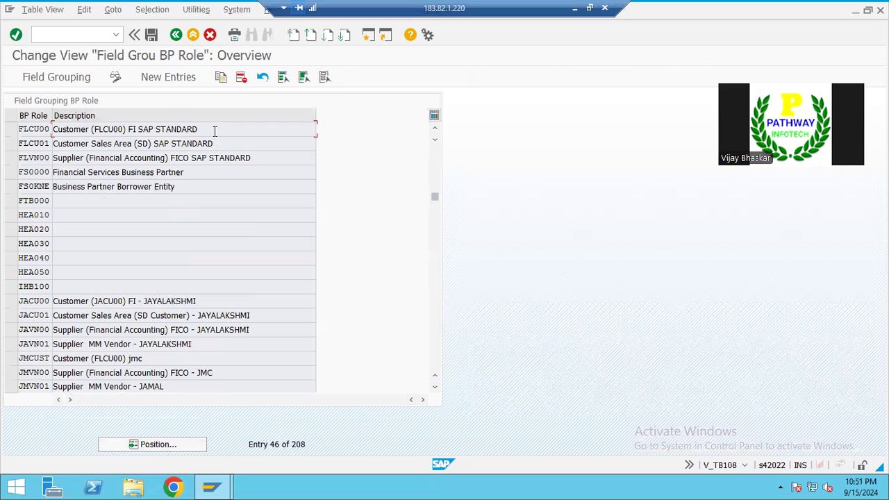
{"action": "left_click_drag", "start_coordinate": [215, 132], "coordinate": [51, 129]}
{"action": "double_click", "coordinate": [39, 132]}
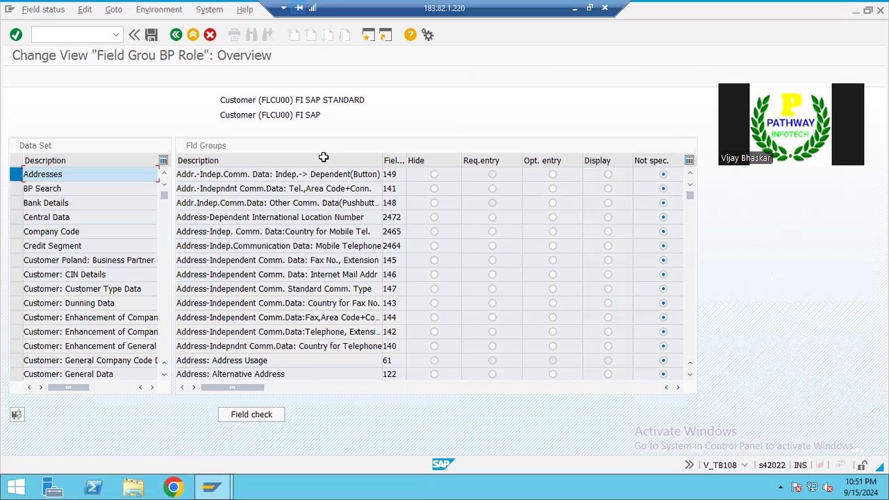
Examine role FLCU00's Addresses field attributes, including City, Country, Language Key, Region and Transport Zone, for their entry status
{"action": "left_click", "coordinate": [299, 361]}
{"action": "scroll", "coordinate": [317, 362], "scroll_direction": "down", "scroll_amount": 5}
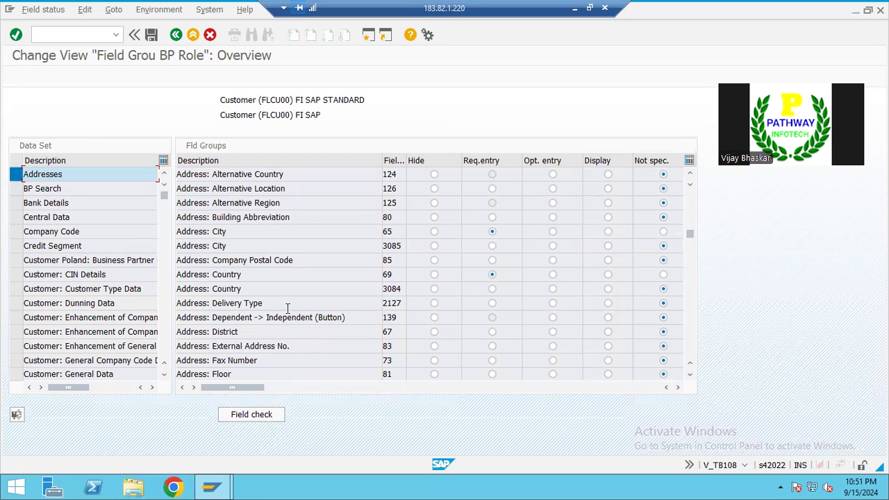
{"action": "left_click", "coordinate": [492, 275]}
{"action": "left_click", "coordinate": [273, 271]}
{"action": "scroll", "coordinate": [273, 271], "scroll_direction": "down", "scroll_amount": 5}
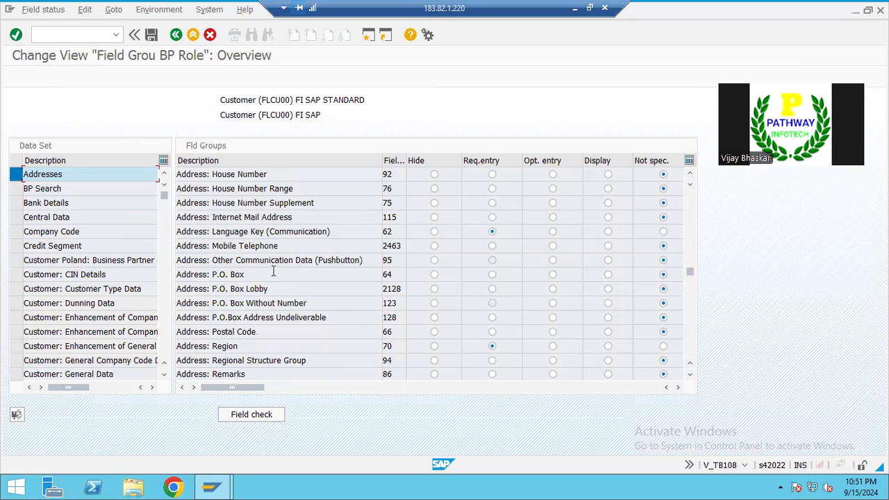
{"action": "key", "text": "Page_Down"}
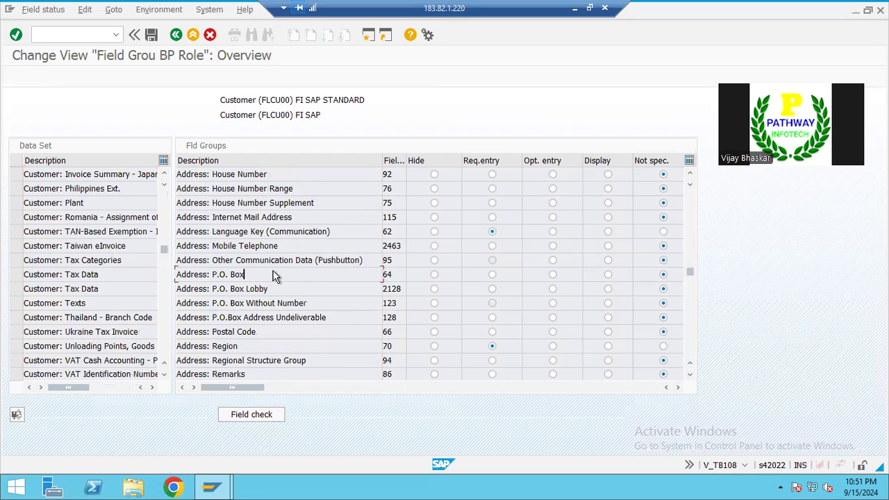
{"action": "scroll", "coordinate": [273, 271], "scroll_direction": "down", "scroll_amount": 5}
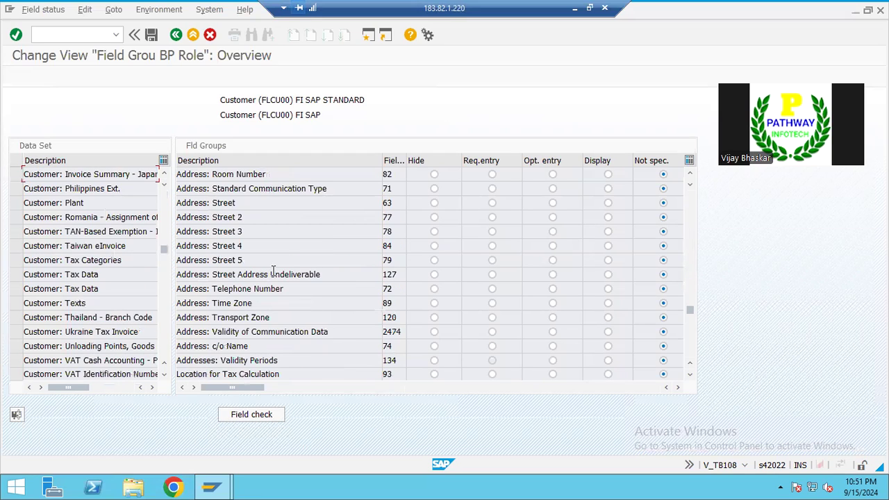
{"action": "left_click", "coordinate": [272, 317]}
{"action": "left_click", "coordinate": [201, 317], "text": "shift"}
{"action": "left_click", "coordinate": [202, 318]}
{"action": "left_click_drag", "start_coordinate": [270, 318], "coordinate": [177, 316]}
{"action": "left_click", "coordinate": [177, 317]}
Leave the field grouping configuration, return to SAP Easy Access and start transaction BP for maintaining business partners
{"action": "key", "text": "F3"}
{"action": "type", "text": "b"}
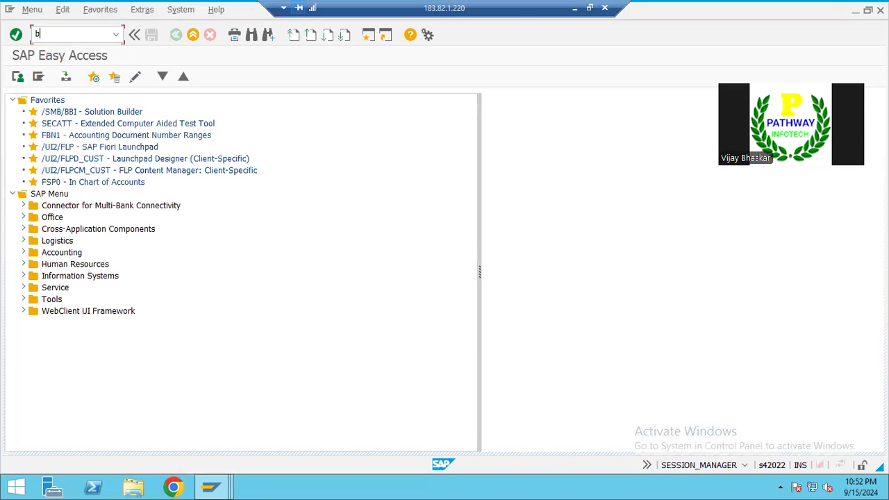
{"action": "type", "text": "p"}
{"action": "key", "text": "Return"}
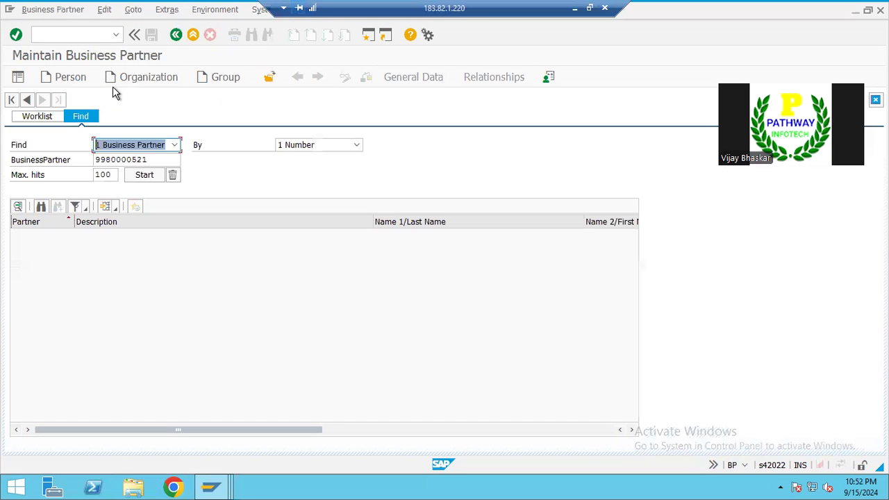
Start creating an organization business partner with grouping 0001 Internal Number Assignment and the name Samsung
{"action": "left_click", "coordinate": [140, 78]}
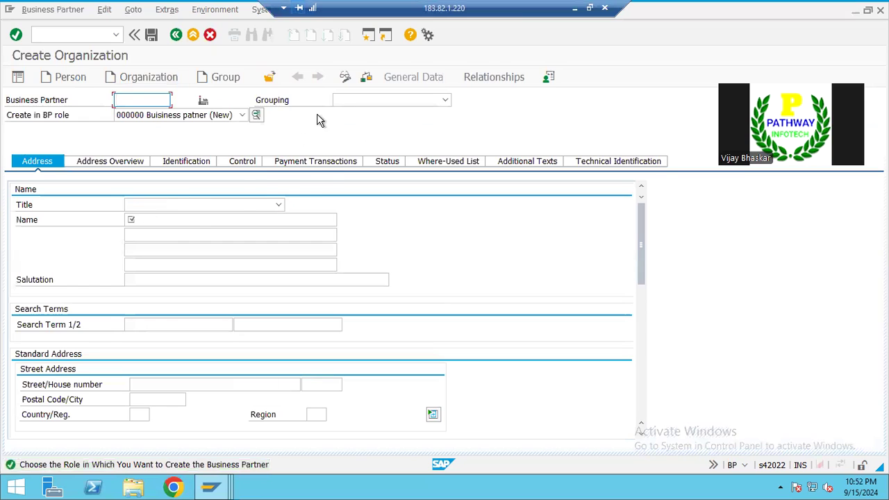
{"action": "left_click", "coordinate": [347, 102]}
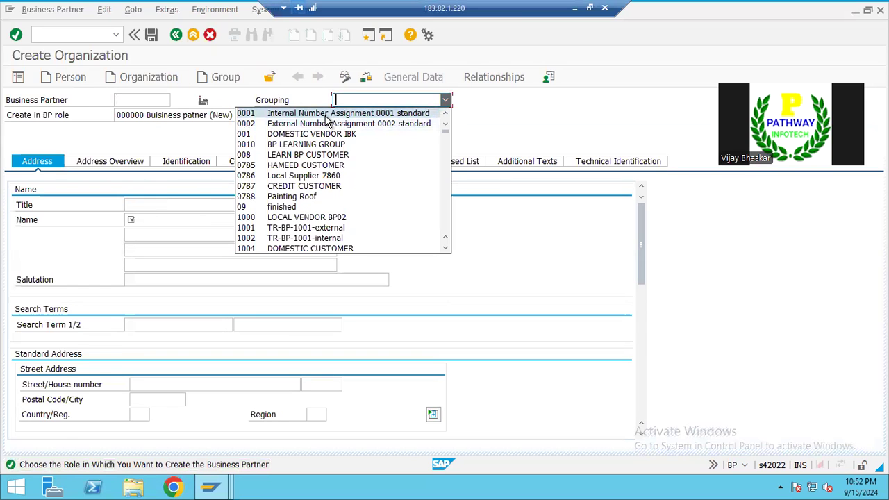
{"action": "left_click", "coordinate": [334, 113]}
{"action": "left_click", "coordinate": [156, 220]}
{"action": "type", "text": "Samsung Ge"}
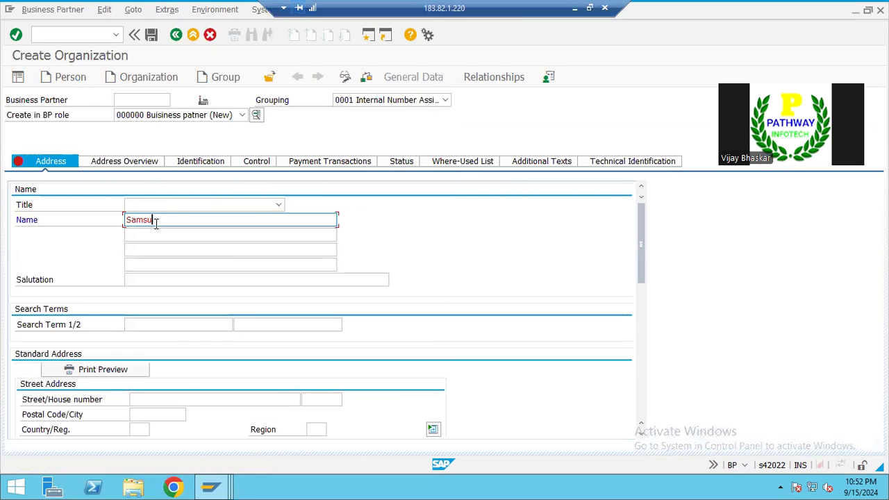
{"action": "key", "text": "BackSpace"}
{"action": "type", "text": "ro"}
{"action": "key", "text": "BackSpace"}
{"action": "key", "text": "BackSpace"}
{"action": "key", "text": "BackSpace"}
Fill in the first search term as Samsung, leaving the salutation empty
{"action": "left_click", "coordinate": [137, 279]}
{"action": "type", "text": "SA"}
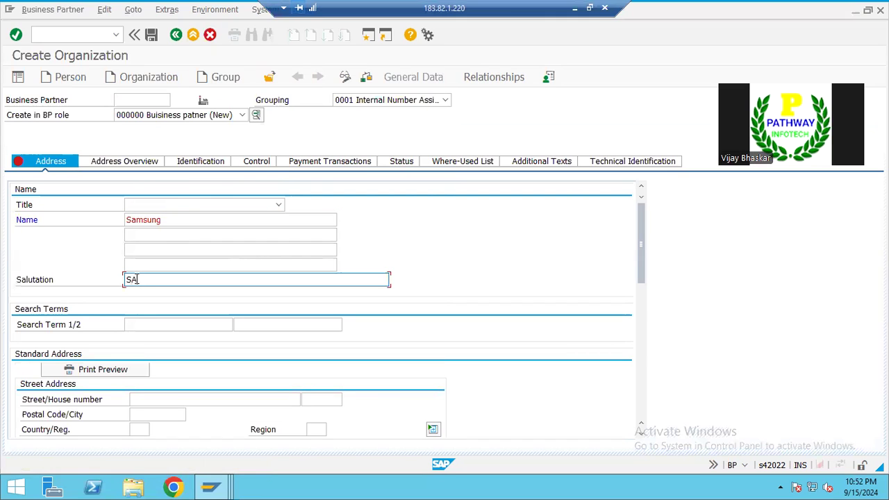
{"action": "key", "text": "BackSpace"}
{"action": "key", "text": "BackSpace"}
{"action": "left_click", "coordinate": [143, 325]}
{"action": "type", "text": "Samsung"}
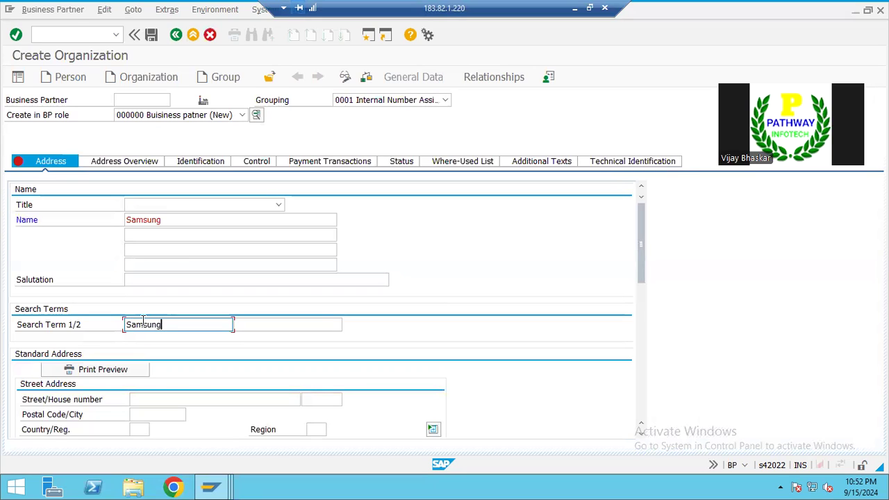
Check the new organization's data for errors and save the business partner in the general role
{"action": "left_click_drag", "start_coordinate": [642, 290], "coordinate": [639, 327]}
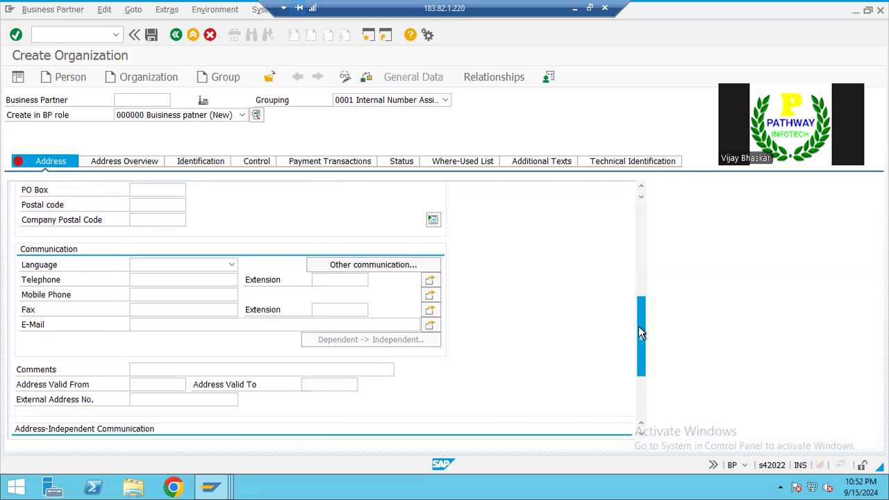
{"action": "left_click", "coordinate": [366, 77]}
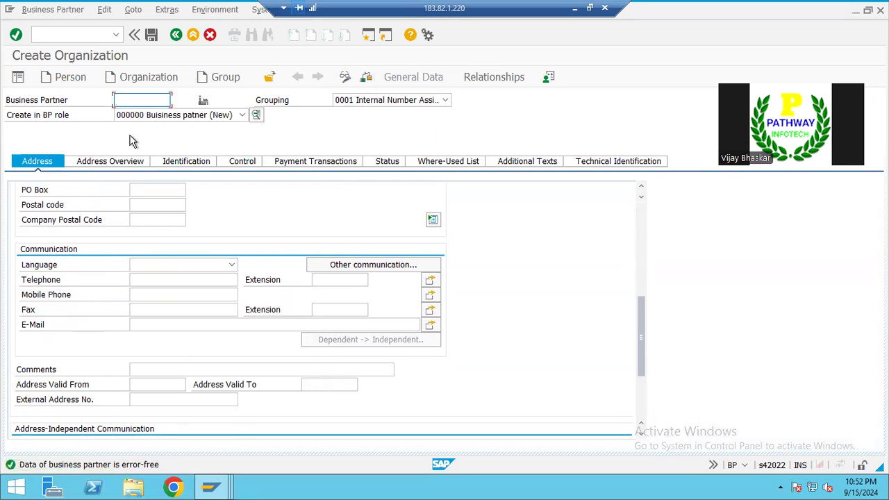
{"action": "left_click", "coordinate": [150, 36]}
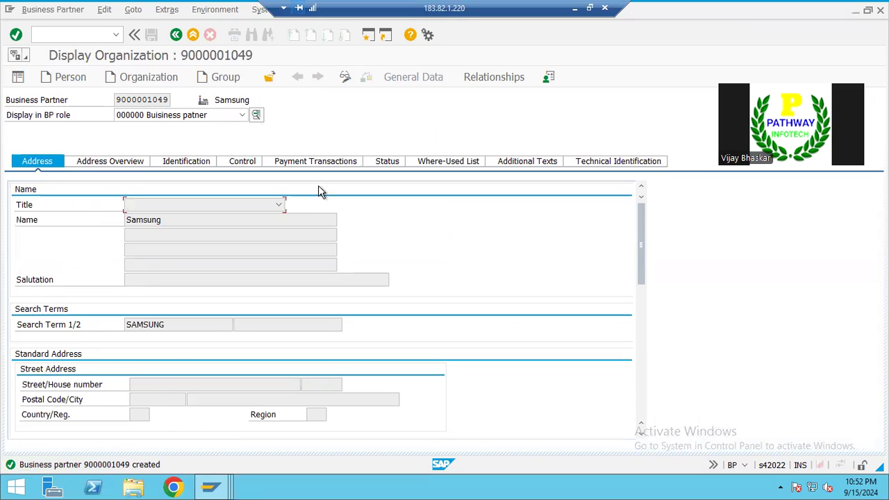
Switch the saved business partner to change mode and extend it with the role FLCU00 Customer FI SAP
{"action": "left_click", "coordinate": [344, 78]}
{"action": "left_click", "coordinate": [143, 117]}
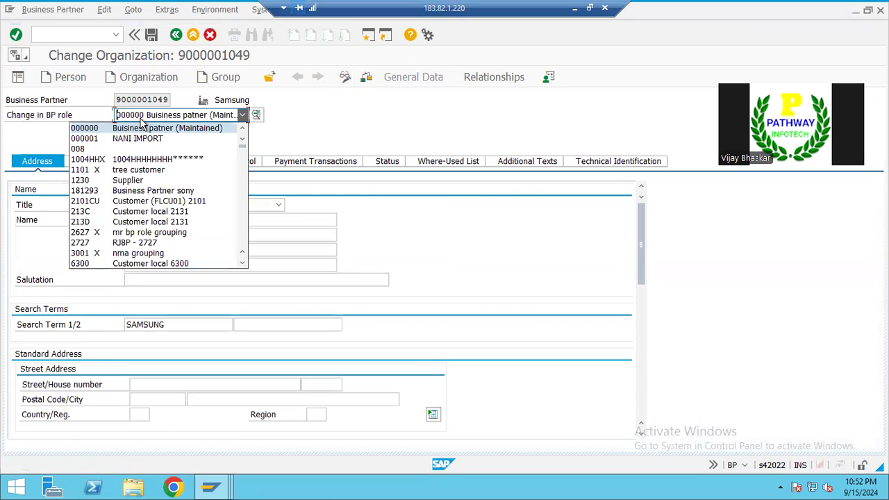
{"action": "key", "text": "Down"}
{"action": "key", "text": "Down"}
{"action": "key", "text": "Down"}
{"action": "key", "text": "Down"}
{"action": "key", "text": "Down"}
{"action": "key", "text": "Down"}
{"action": "key", "text": "Down"}
{"action": "key", "text": "Down"}
{"action": "key", "text": "Down"}
{"action": "key", "text": "Down"}
{"action": "key", "text": "Down"}
{"action": "key", "text": "Down"}
{"action": "key", "text": "Down"}
{"action": "key", "text": "Down"}
{"action": "key", "text": "Down"}
{"action": "key", "text": "Down"}
{"action": "key", "text": "Down"}
{"action": "key", "text": "Down"}
{"action": "key", "text": "Down"}
{"action": "key", "text": "Down"}
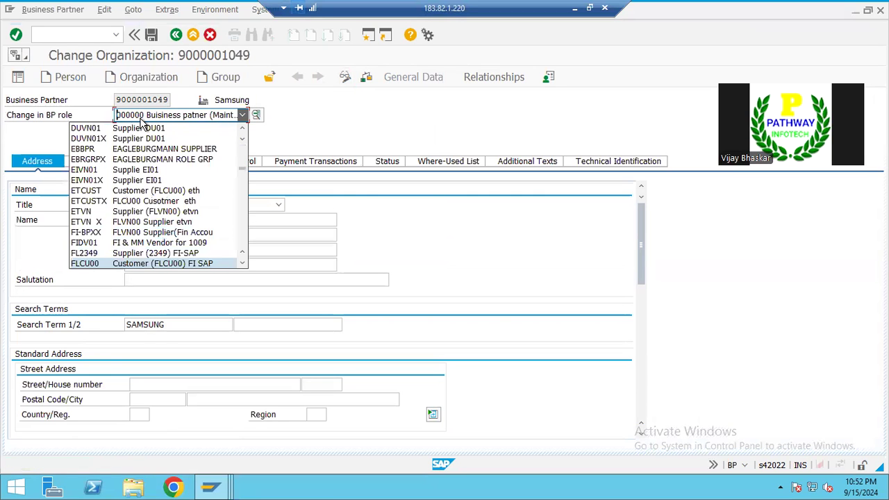
{"action": "left_click", "coordinate": [91, 265]}
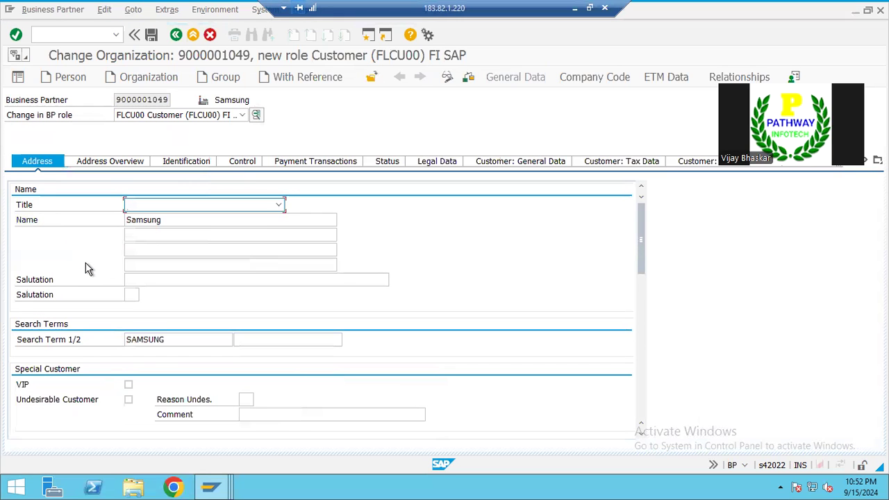
Compare the FLCU00 role with the field grouping session and examine which address fields are mandatory, including Country, Region and Language
{"action": "key", "text": "alt+Tab"}
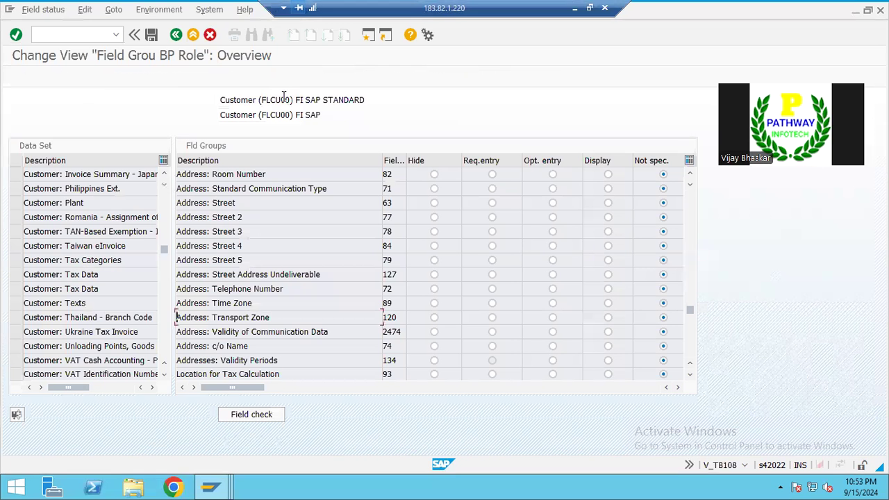
{"action": "left_click_drag", "start_coordinate": [293, 100], "coordinate": [266, 99]}
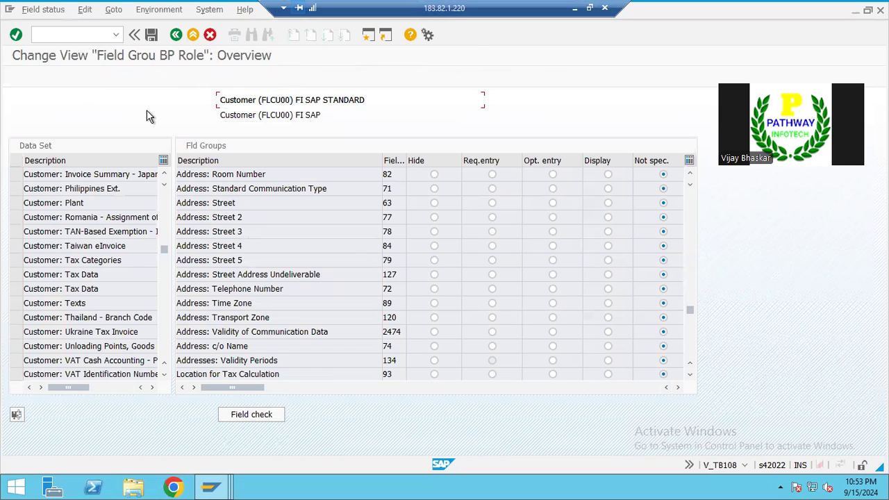
{"action": "key", "text": "alt+Tab"}
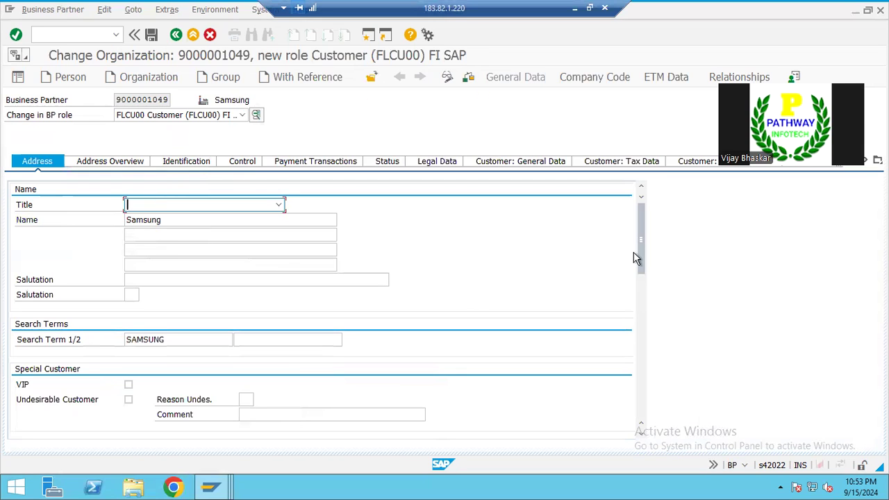
{"action": "left_click_drag", "start_coordinate": [639, 244], "coordinate": [641, 290]}
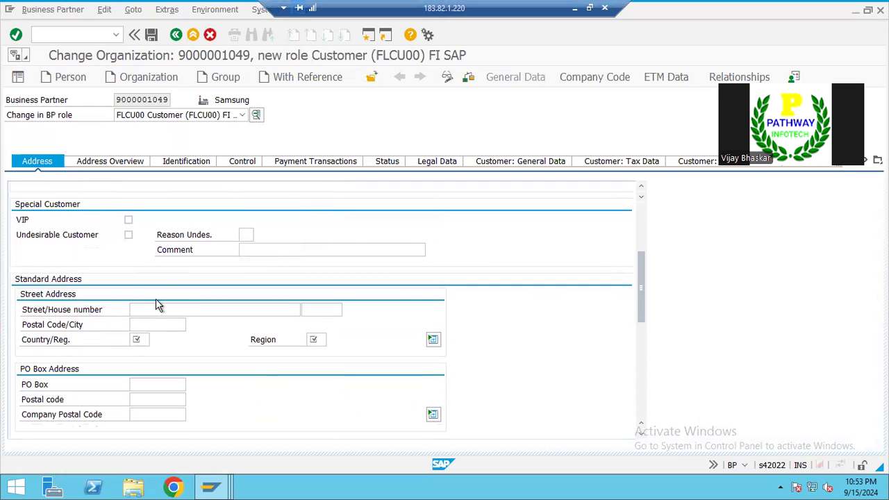
{"action": "left_click", "coordinate": [141, 339]}
{"action": "left_click", "coordinate": [314, 339]}
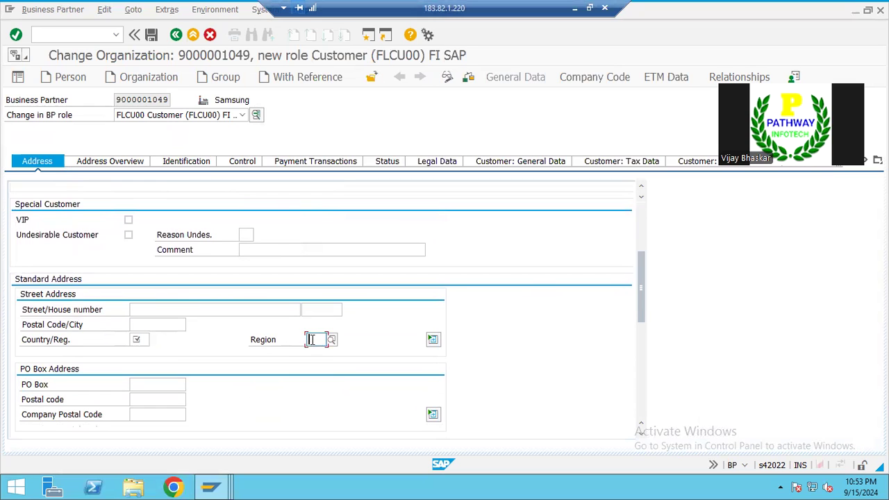
{"action": "left_click_drag", "start_coordinate": [642, 294], "coordinate": [640, 328]}
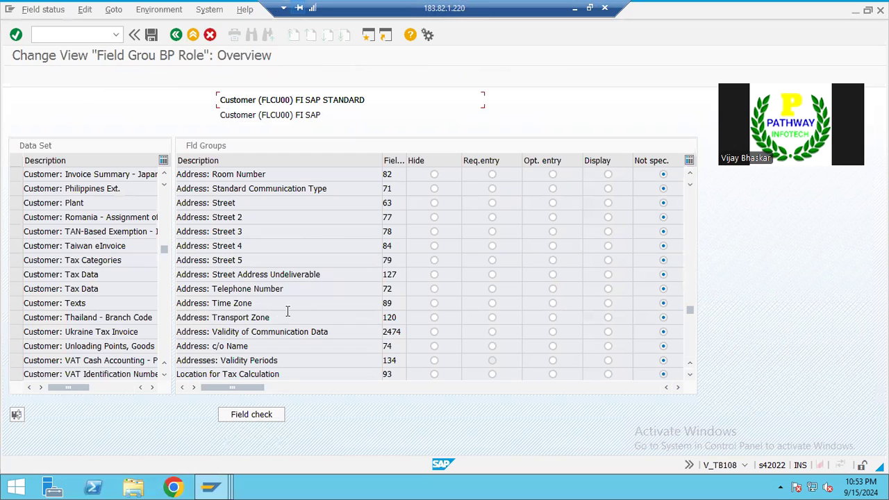
Review the entry status of the Address: City and Address: Country fields in the FLCU00 field grouping
{"action": "scroll", "coordinate": [693, 205], "scroll_direction": "up", "scroll_amount": 3}
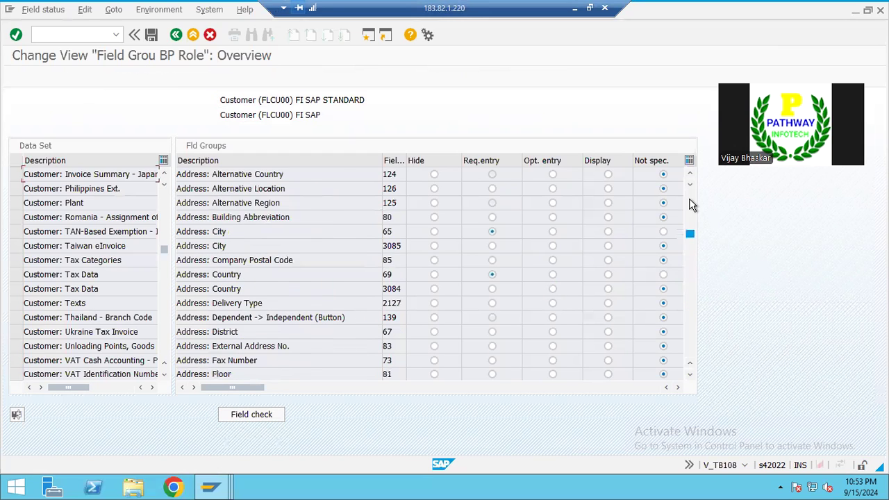
{"action": "left_click", "coordinate": [691, 254]}
{"action": "left_click", "coordinate": [228, 231]}
{"action": "left_click_drag", "start_coordinate": [228, 231], "coordinate": [201, 231]}
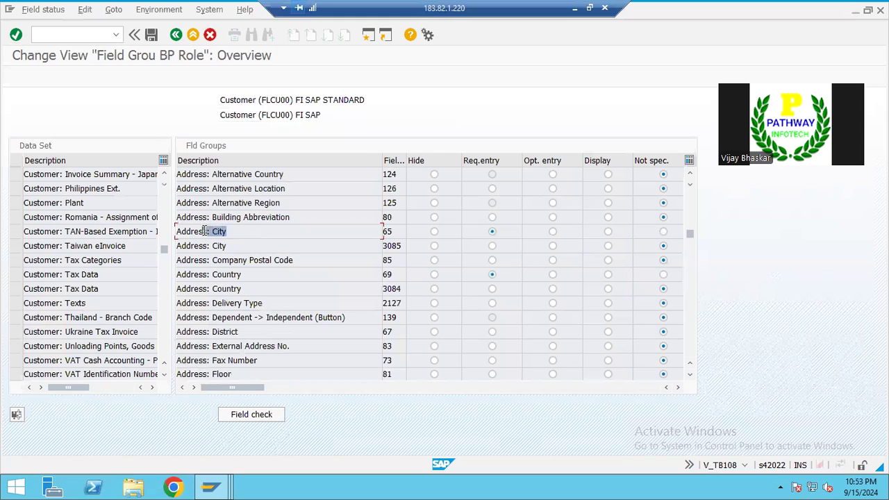
{"action": "left_click", "coordinate": [201, 231]}
{"action": "left_click_drag", "start_coordinate": [250, 278], "coordinate": [196, 274]}
{"action": "left_click", "coordinate": [195, 275]}
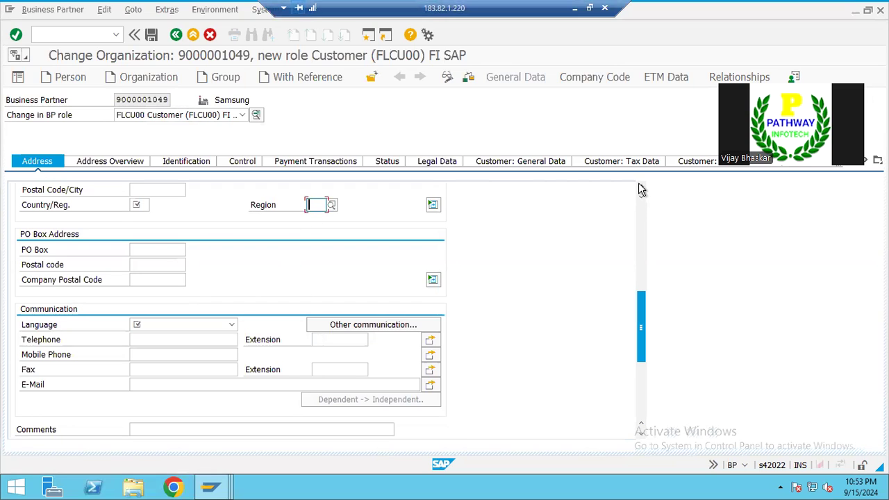
Fill in the street, house number and postal code in the business partner's standard address
{"action": "scroll", "coordinate": [639, 183], "scroll_direction": "up", "scroll_amount": 4}
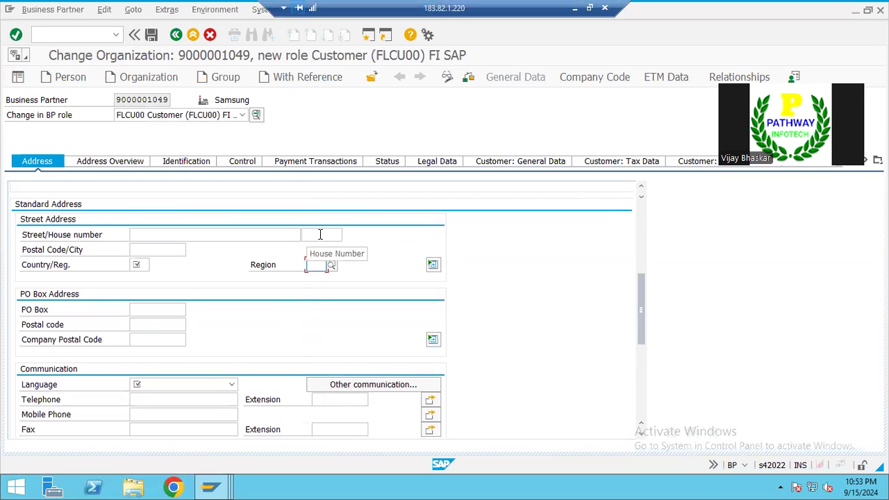
{"action": "left_click", "coordinate": [642, 186]}
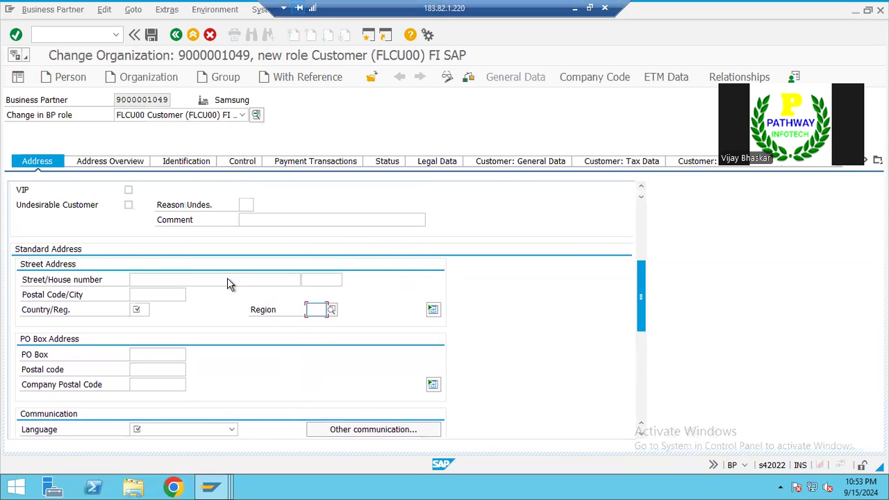
{"action": "left_click", "coordinate": [142, 280]}
{"action": "type", "text": "Main "}
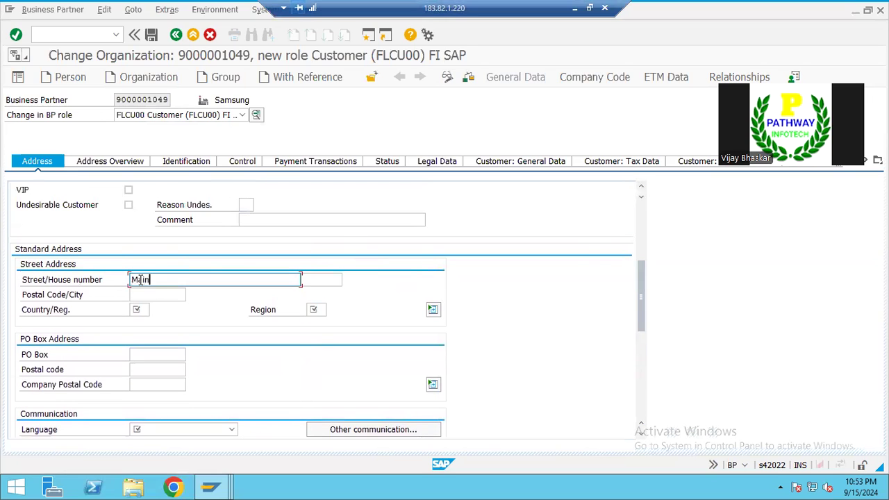
{"action": "type", "text": "Street"}
{"action": "key", "text": "Tab"}
{"action": "type", "text": "103"}
{"action": "key", "text": "Tab"}
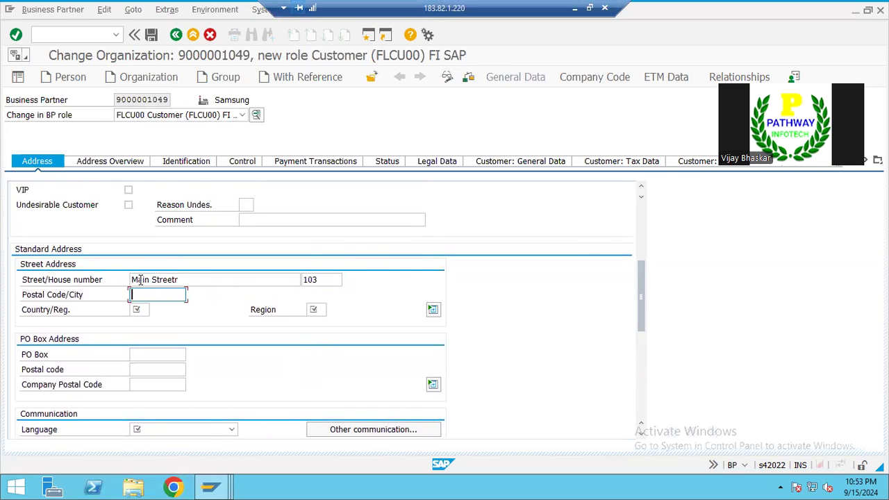
{"action": "type", "text": "4"}
{"action": "key", "text": "Down"}
{"action": "key", "text": "Return"}
{"action": "key", "text": "Return"}
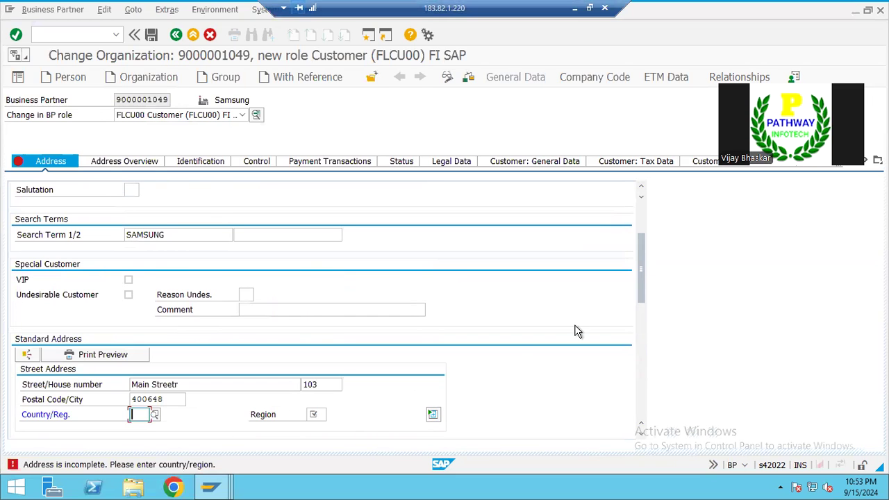
Set the address country to IN, the region to 13 and the communication language to EN
{"action": "type", "text": "in"}
{"action": "key", "text": "Tab"}
{"action": "type", "text": "13"}
{"action": "key", "text": "Return"}
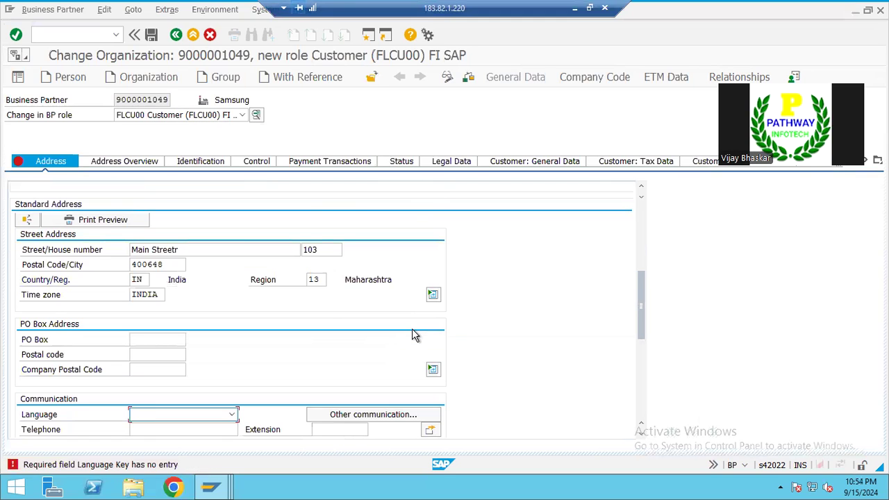
{"action": "type", "text": "en"}
{"action": "key", "text": "Return"}
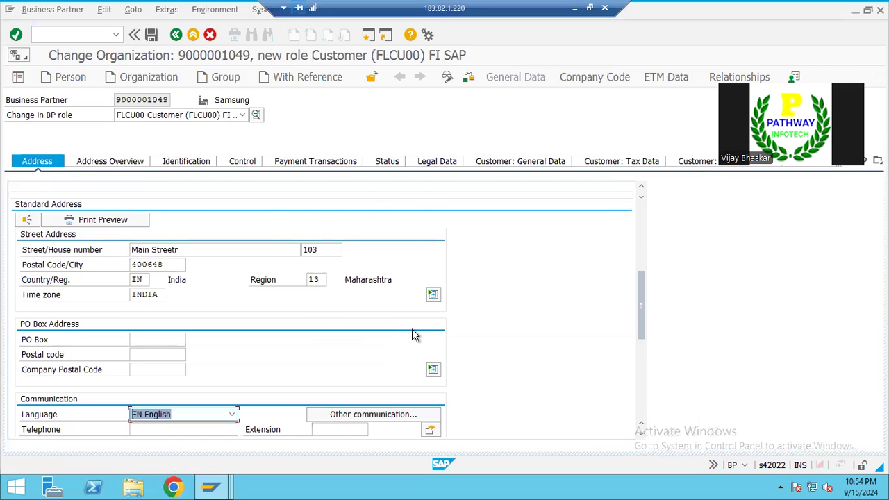
Compare the completed address with the FLCU00 field attributes and check the business partner's data for errors
{"action": "mouse_move", "coordinate": [639, 291]}
{"action": "left_mouse_down"}
{"action": "mouse_move", "coordinate": [637, 379]}
{"action": "mouse_move", "coordinate": [626, 228]}
{"action": "mouse_move", "coordinate": [640, 251]}
{"action": "mouse_move", "coordinate": [641, 316]}
{"action": "mouse_move", "coordinate": [637, 309]}
{"action": "left_mouse_up"}
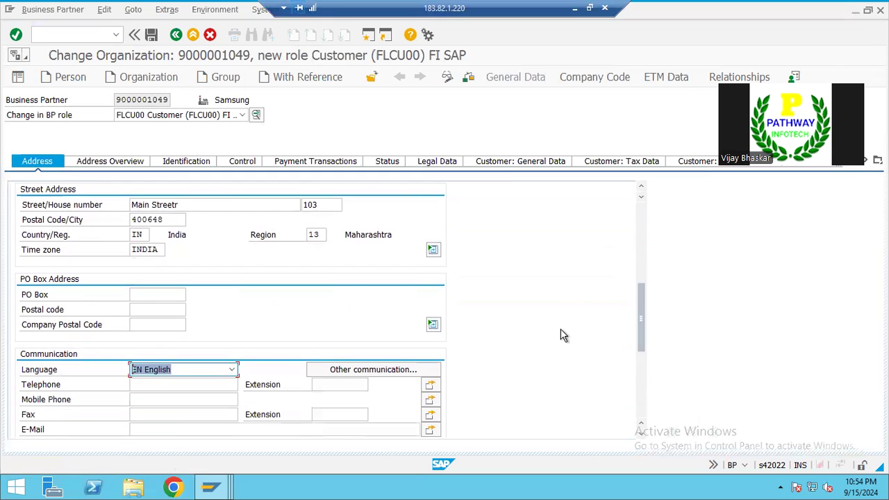
{"action": "key", "text": "alt+Tab"}
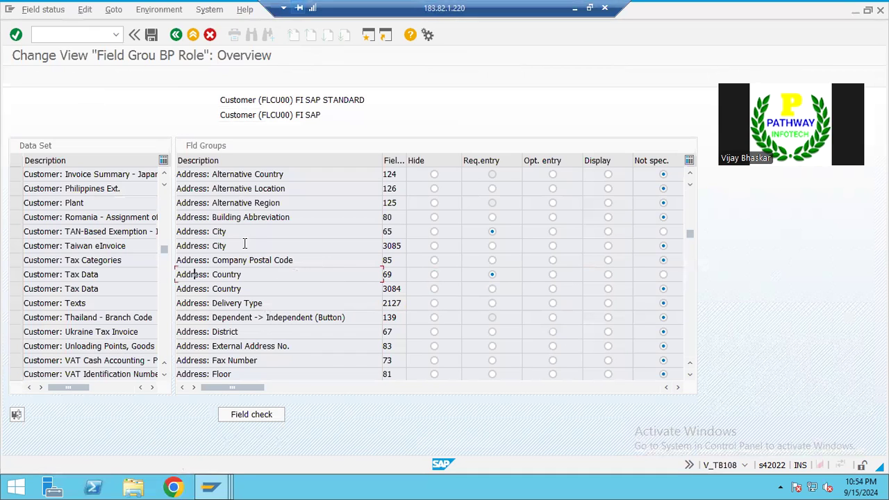
{"action": "key", "text": "alt+Tab"}
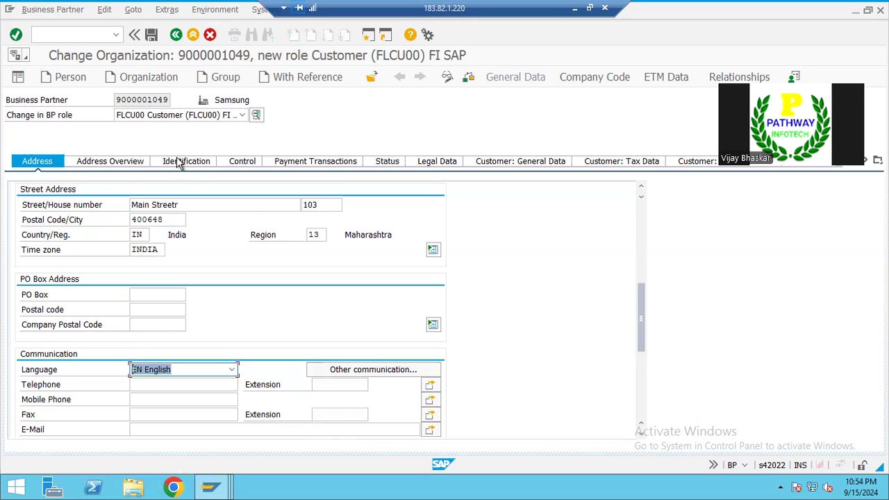
{"action": "left_click", "coordinate": [469, 78]}
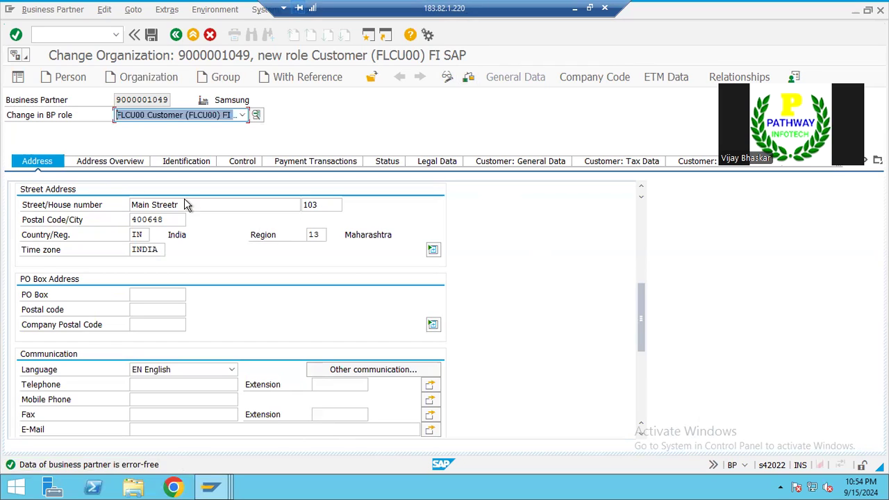
Make the Address: Transport Zone field a required entry in the FLCU00 field grouping and save the change
{"action": "left_click", "coordinate": [164, 219]}
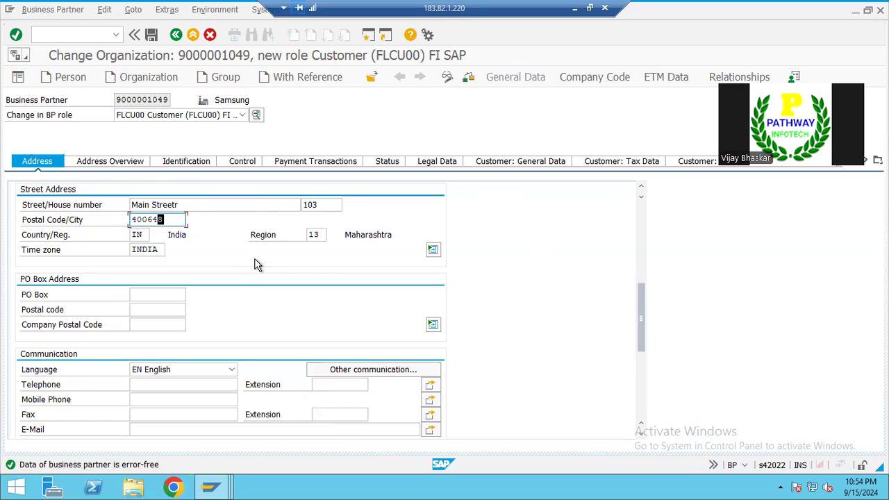
{"action": "key", "text": "alt+Tab"}
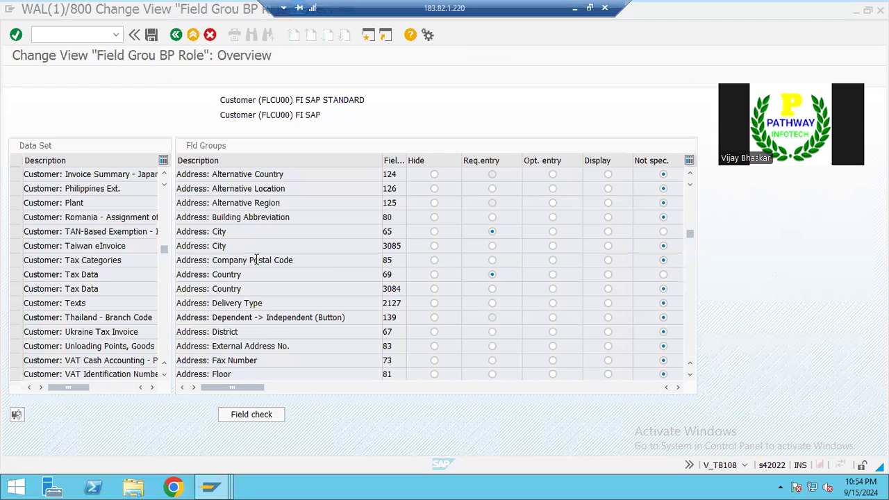
{"action": "left_click", "coordinate": [304, 256]}
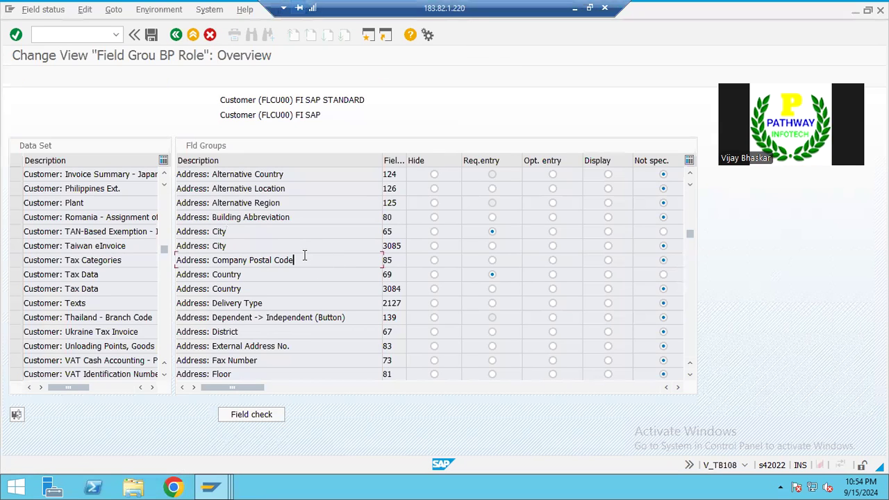
{"action": "scroll", "coordinate": [304, 256], "scroll_direction": "down", "scroll_amount": 5}
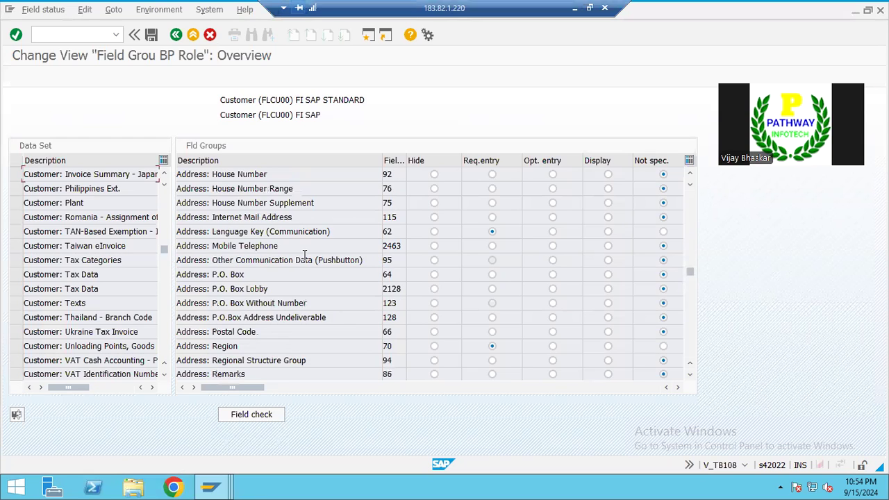
{"action": "scroll", "coordinate": [328, 254], "scroll_direction": "down", "scroll_amount": 5}
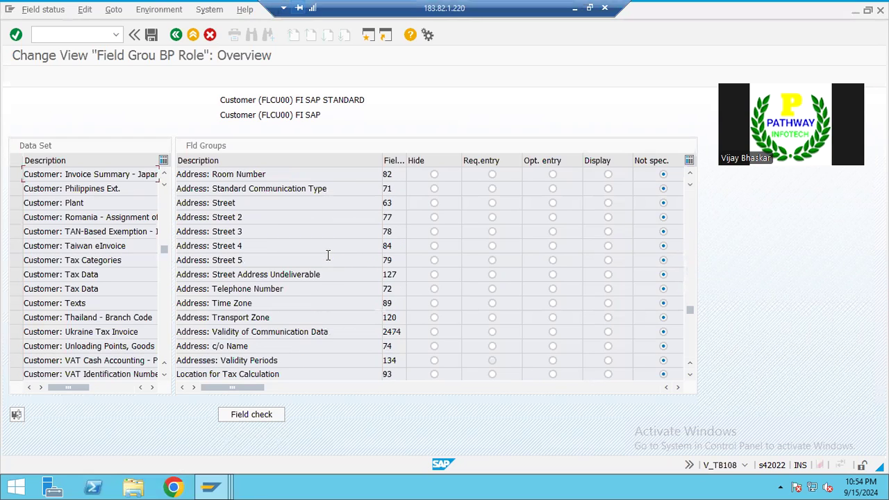
{"action": "left_click", "coordinate": [314, 251]}
{"action": "scroll", "coordinate": [312, 254], "scroll_direction": "down", "scroll_amount": 5}
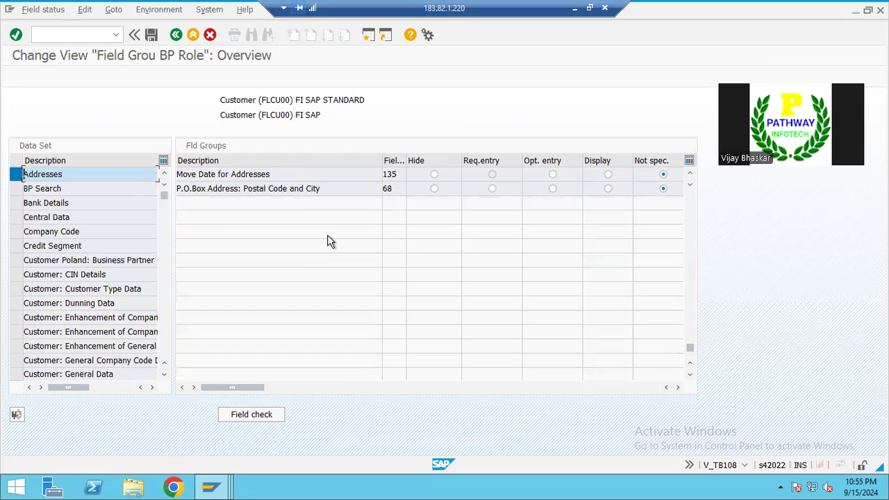
{"action": "scroll", "coordinate": [336, 189], "scroll_direction": "up", "scroll_amount": 5}
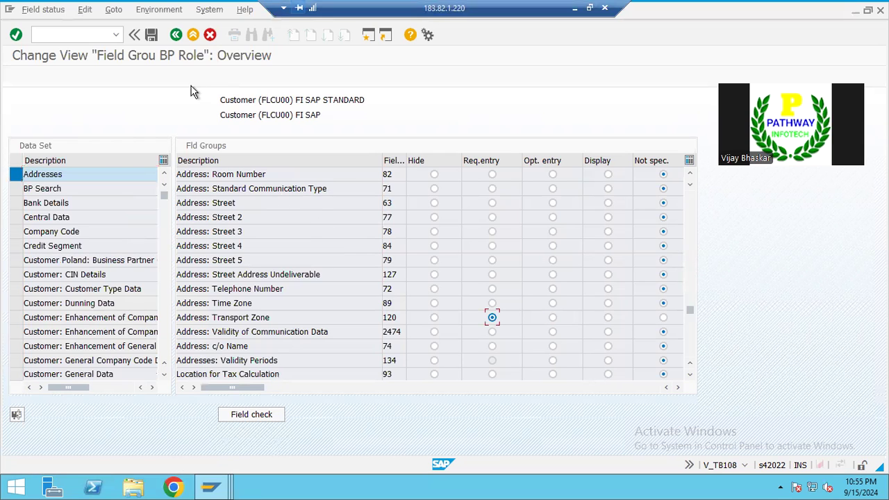
{"action": "left_click", "coordinate": [151, 35]}
{"action": "left_click", "coordinate": [194, 222]}
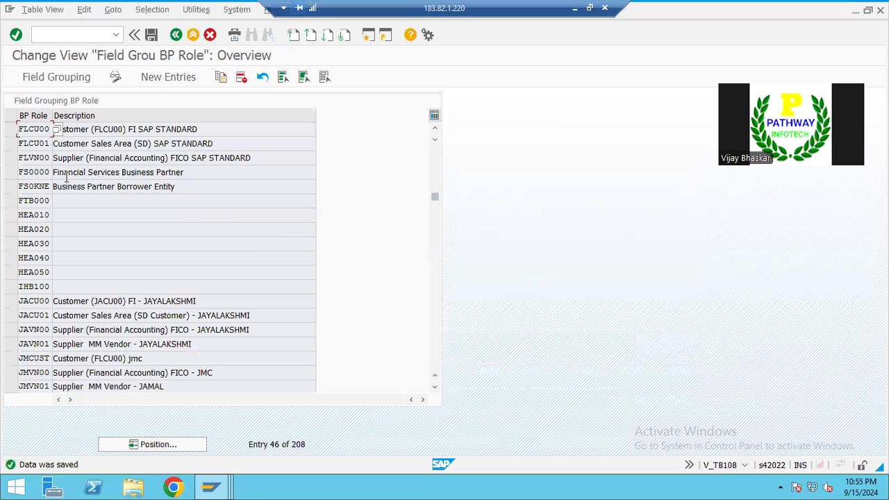
Reopen the FLCU00 field grouping and check the saved entry status of Address: Transport Zone
{"action": "double_click", "coordinate": [33, 129]}
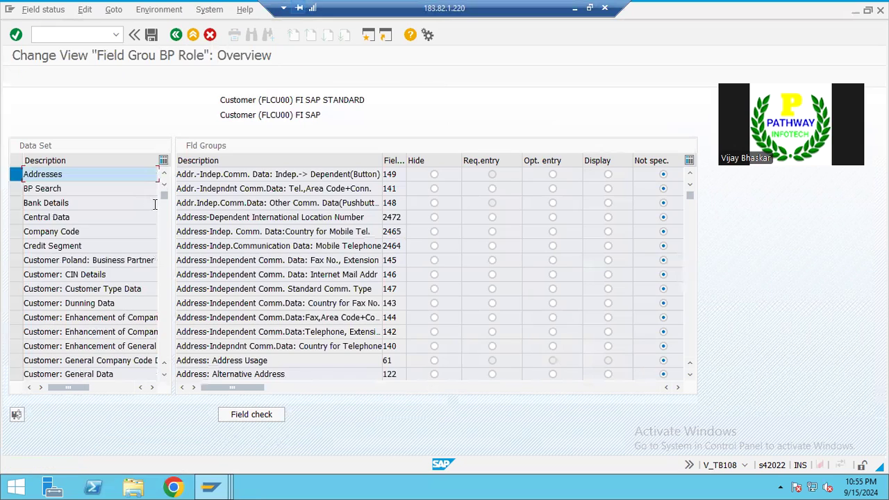
{"action": "key", "text": "alt+Tab"}
{"action": "key", "text": "alt+Tab"}
{"action": "left_click", "coordinate": [693, 288]}
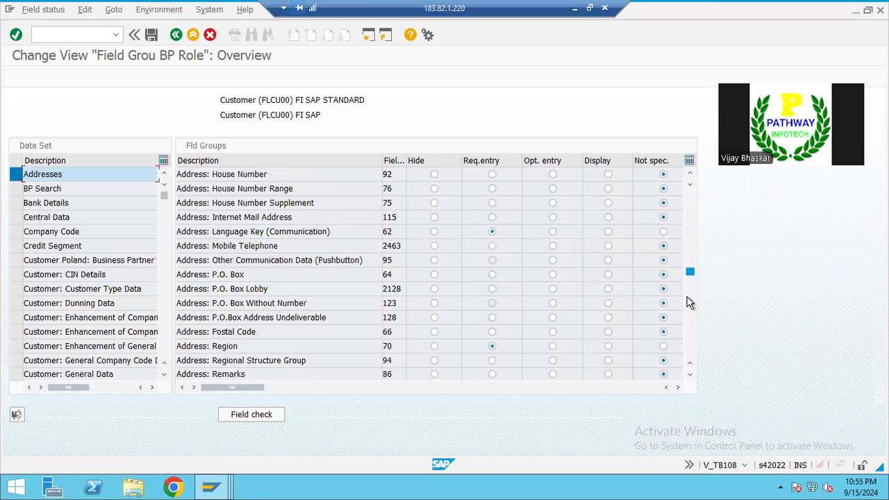
{"action": "left_click", "coordinate": [688, 305]}
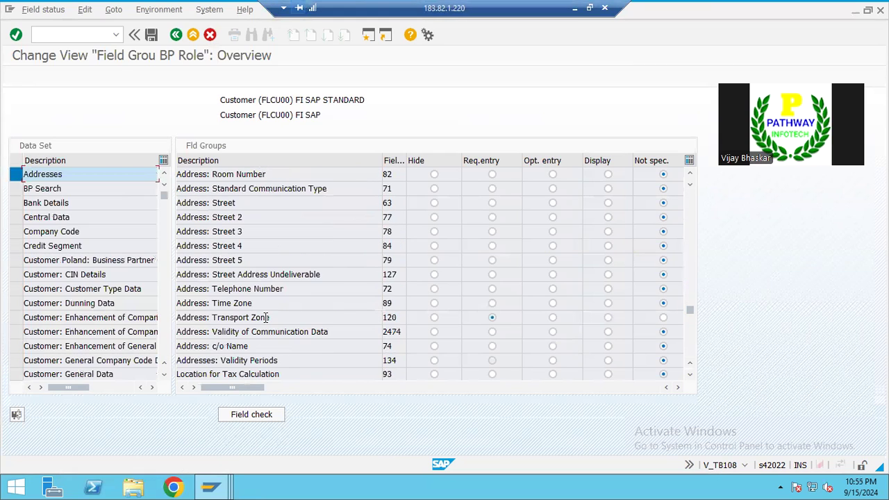
Reload the Samsung business partner in the customer role and bring its standard address into view
{"action": "key", "text": "alt+Tab"}
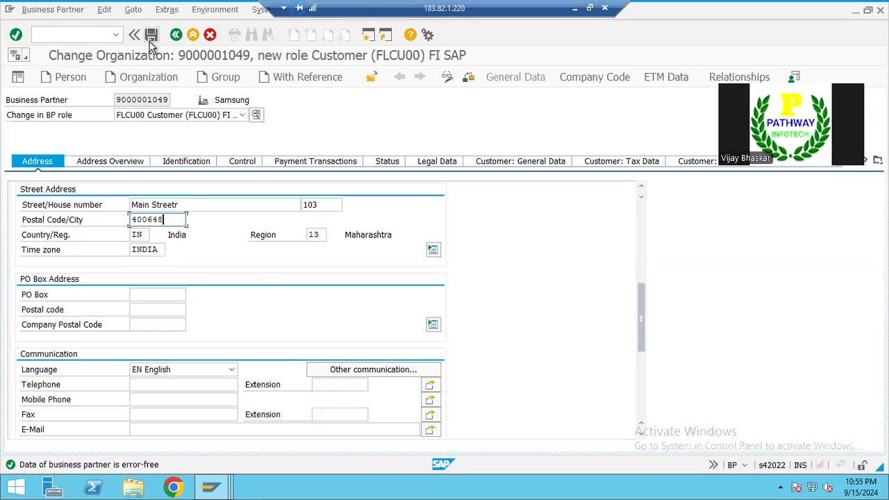
{"action": "double_click", "coordinate": [168, 99]}
{"action": "left_click", "coordinate": [168, 100]}
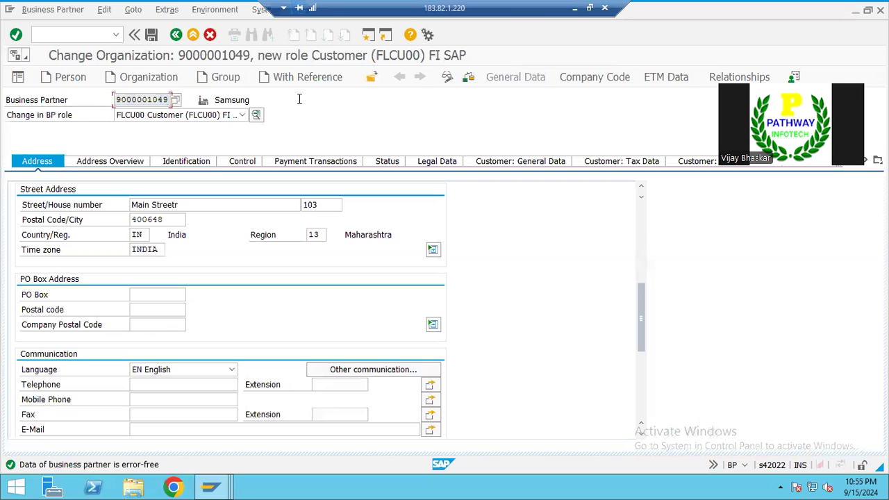
{"action": "left_click", "coordinate": [372, 79]}
{"action": "key", "text": "Return"}
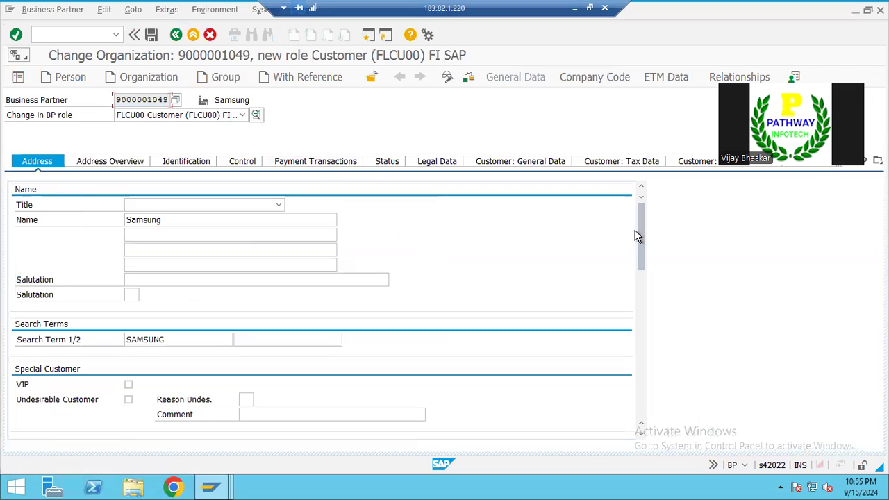
{"action": "left_click_drag", "start_coordinate": [638, 234], "coordinate": [640, 300]}
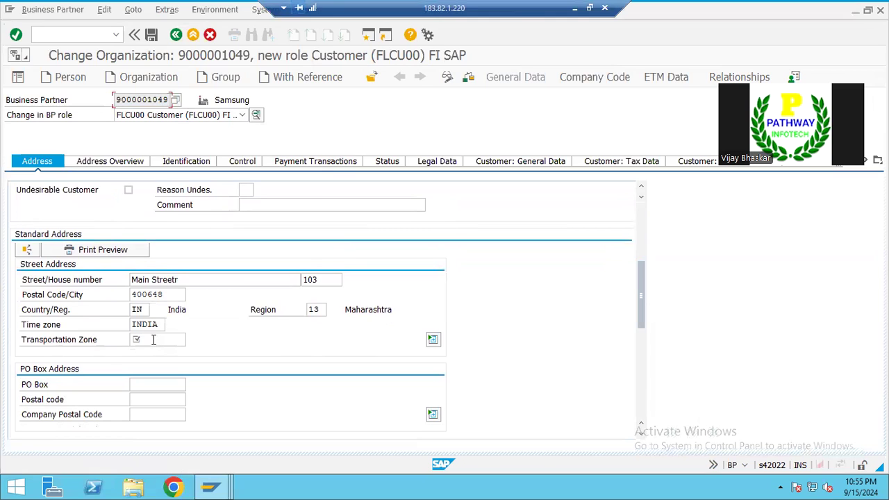
{"action": "left_click", "coordinate": [154, 340]}
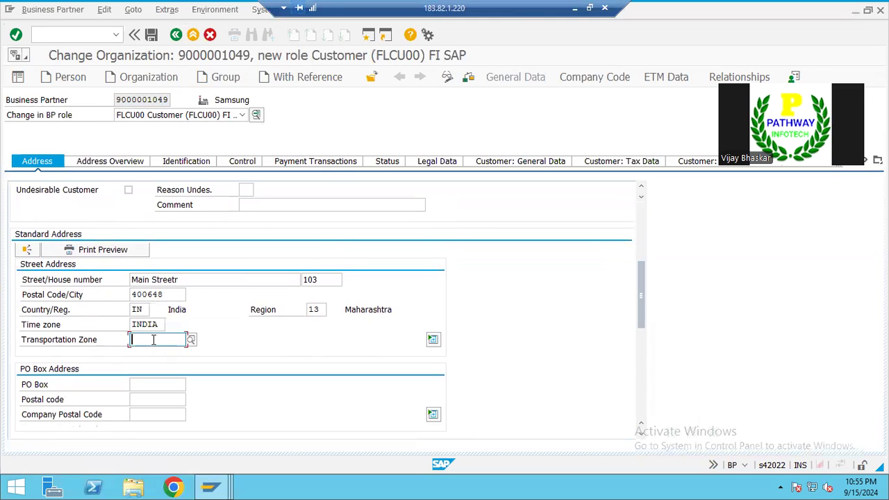
{"action": "left_click", "coordinate": [190, 340]}
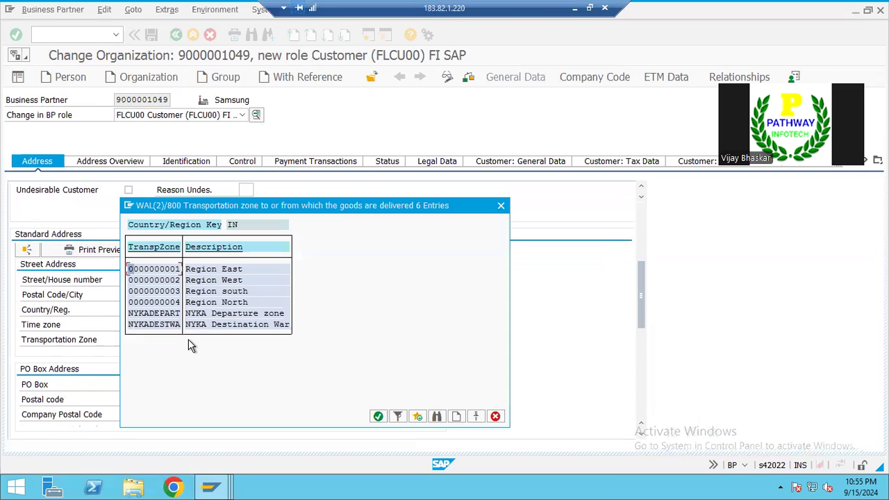
{"action": "left_click", "coordinate": [146, 270]}
{"action": "double_click", "coordinate": [147, 271]}
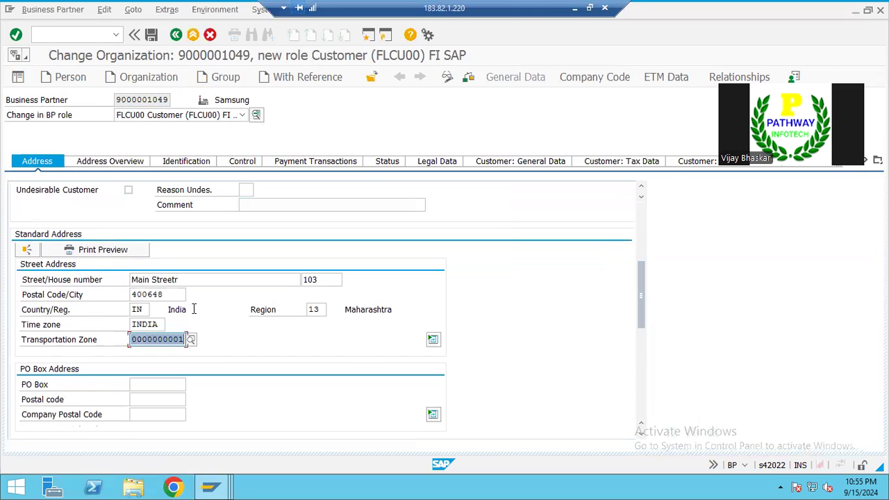
{"action": "key", "text": "Return"}
{"action": "left_click", "coordinate": [153, 36]}
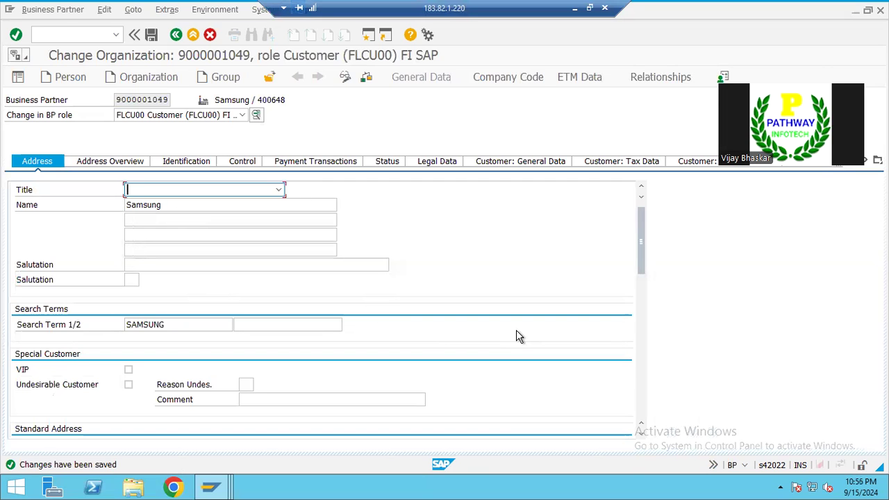
Leave the FLCU00 field grouping and return to the activity selection for field attributes per role category
{"action": "key", "text": "alt+Tab"}
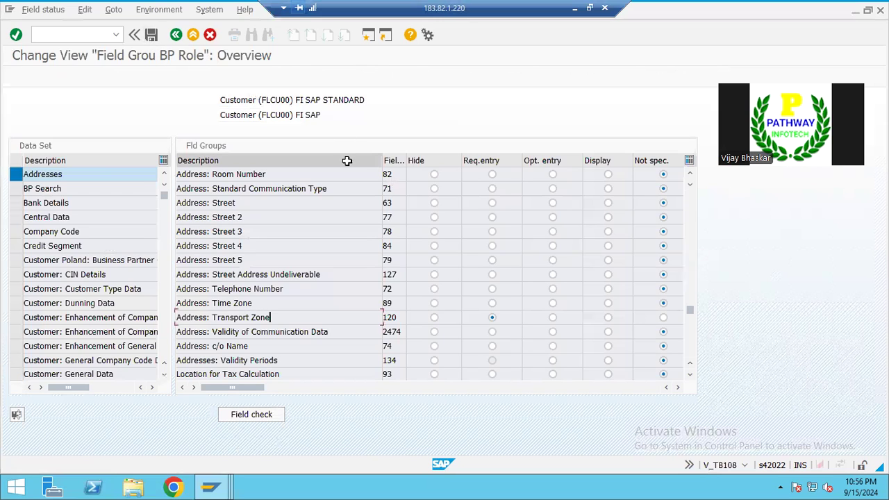
{"action": "key", "text": "F3"}
{"action": "key", "text": "F3"}
{"action": "key", "text": "F3"}
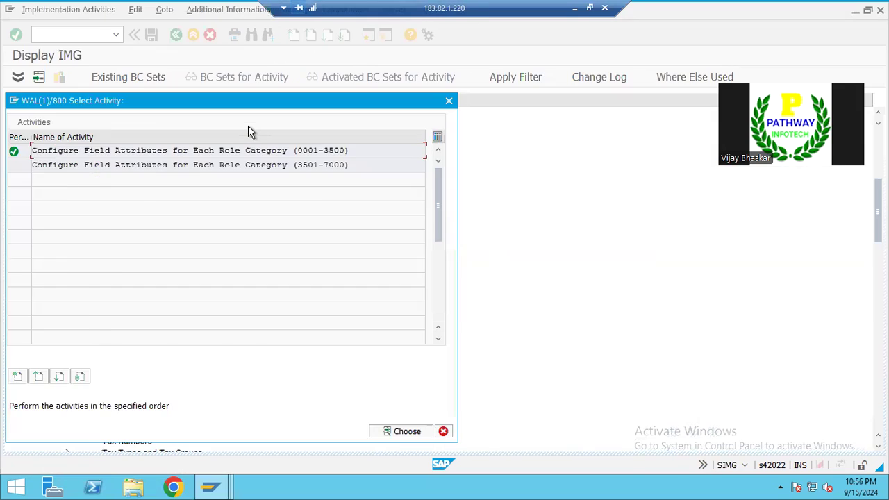